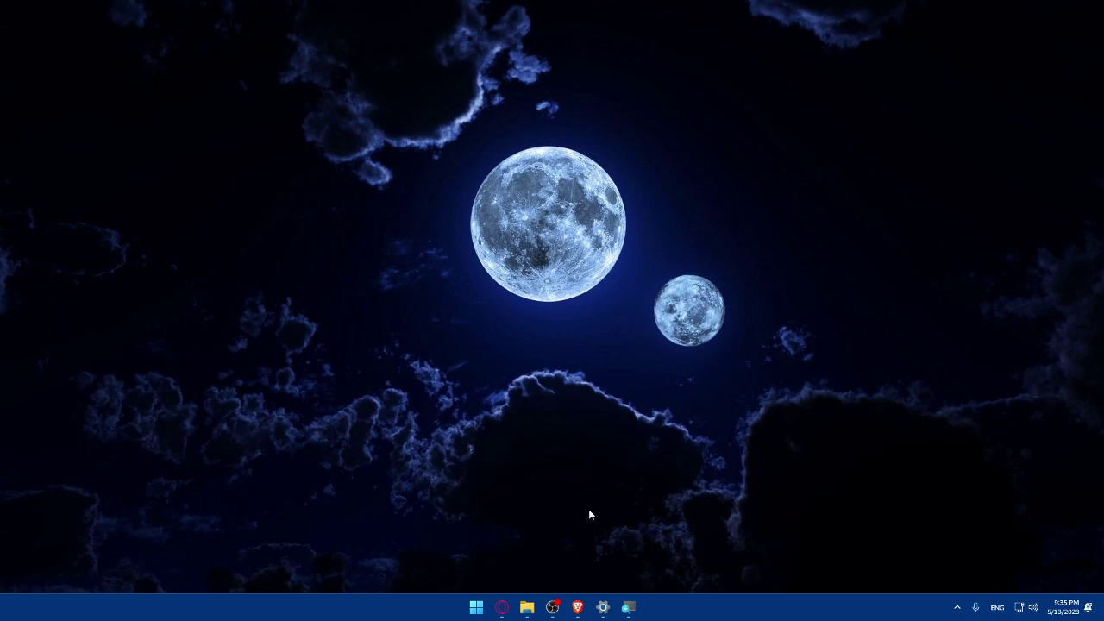
- Launch Brave and load the AT&T homepage at att.com
left_click(577, 607)
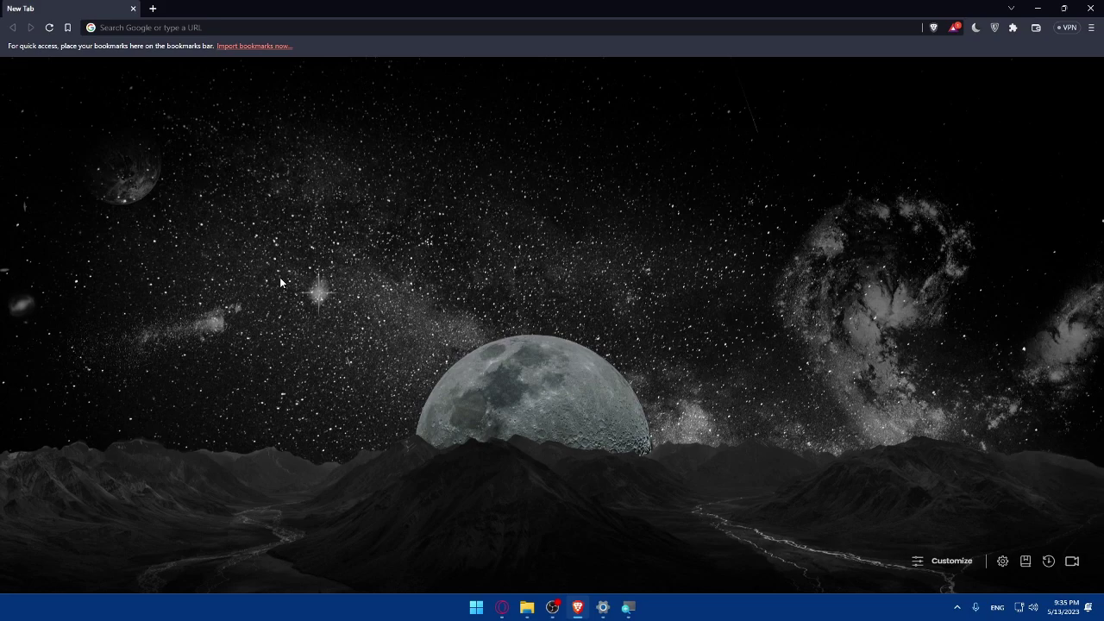
left_click(151, 28)
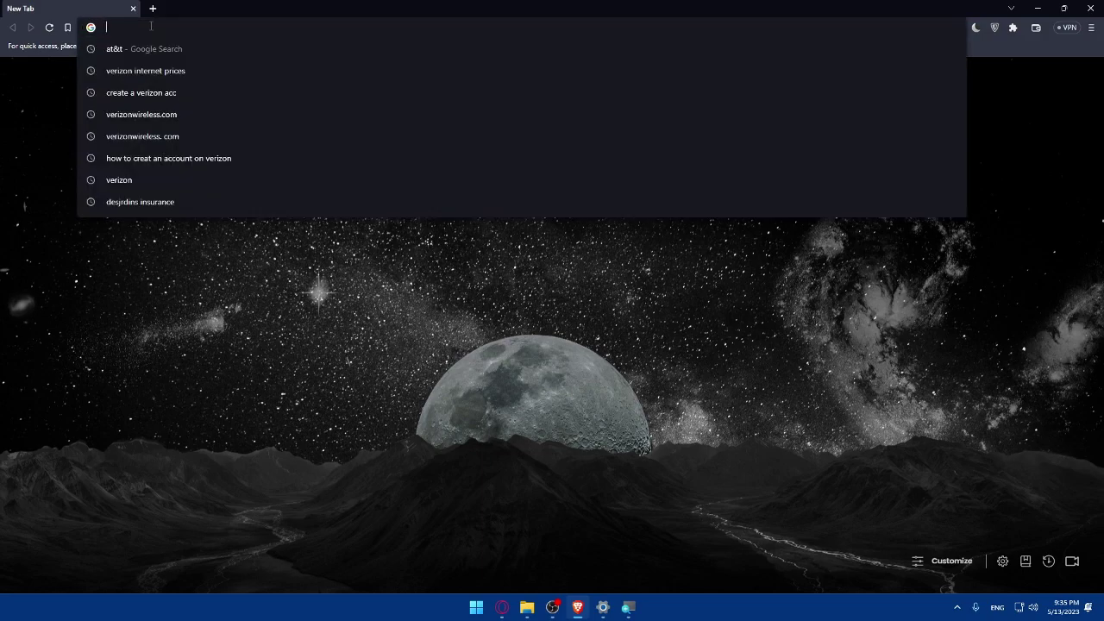
type("att")
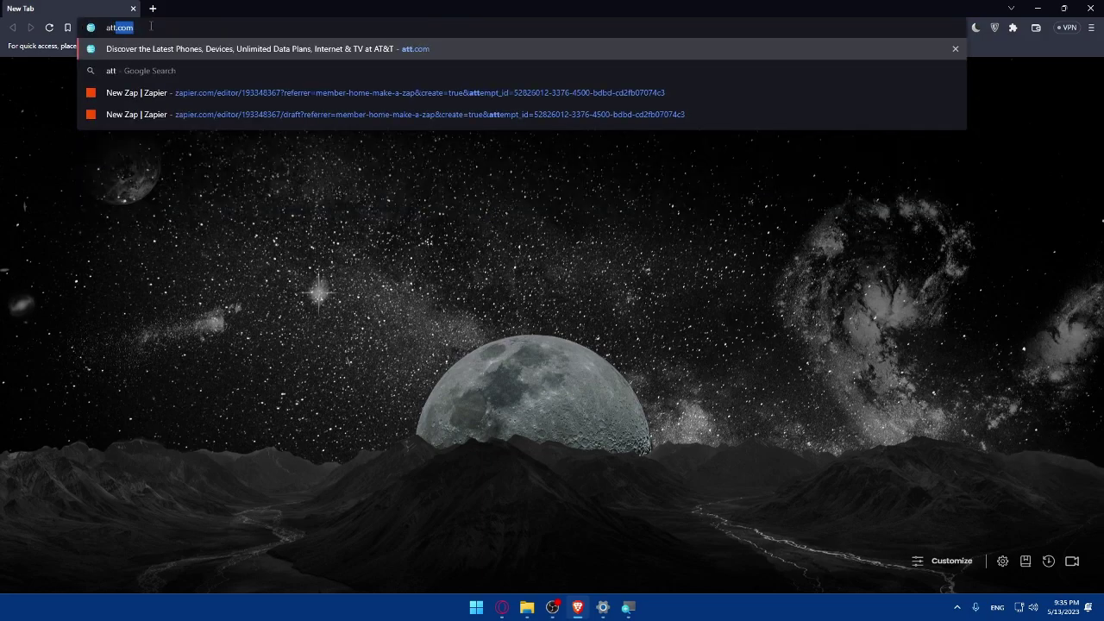
type(".com")
key("Return")
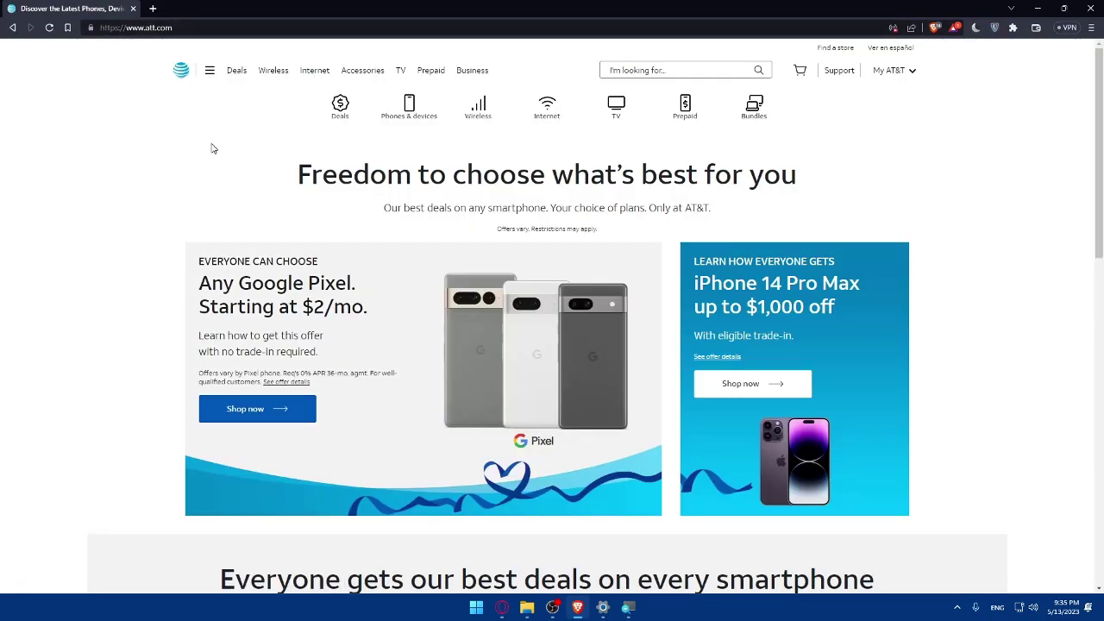
scroll(552, 207, "down", 8)
scroll(577, 214, "up", 8)
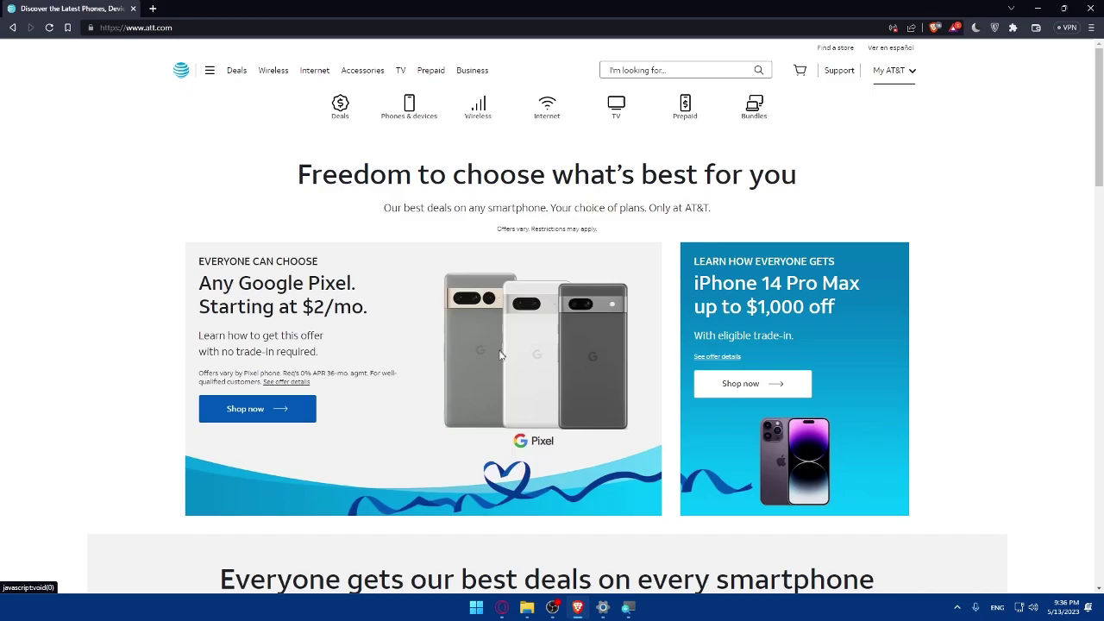
scroll(610, 351, "down", 5)
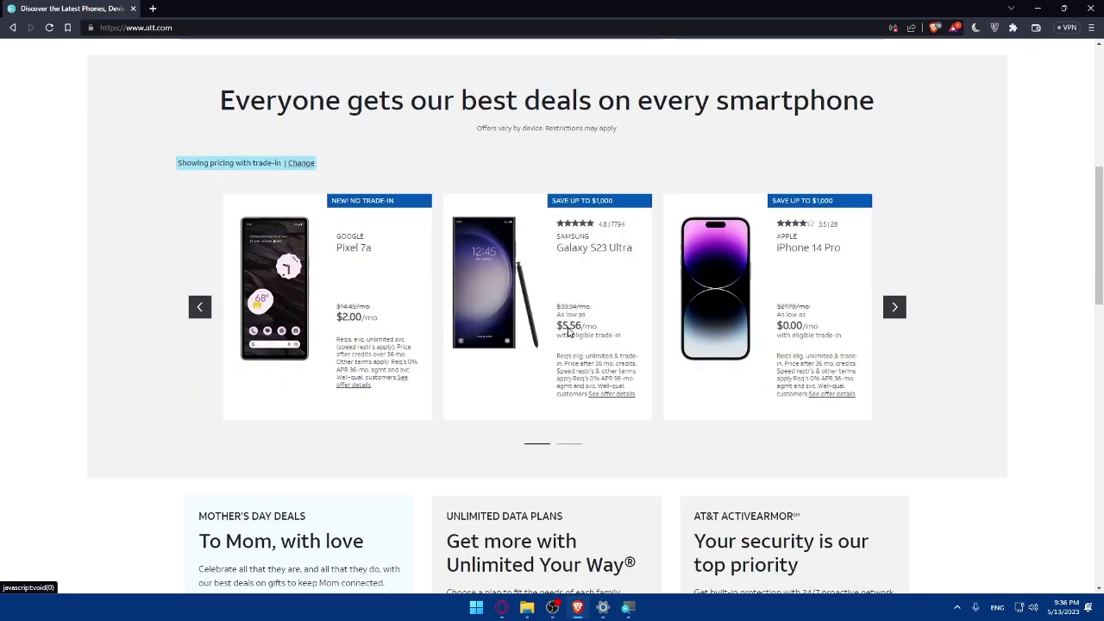
scroll(548, 319, "down", 11)
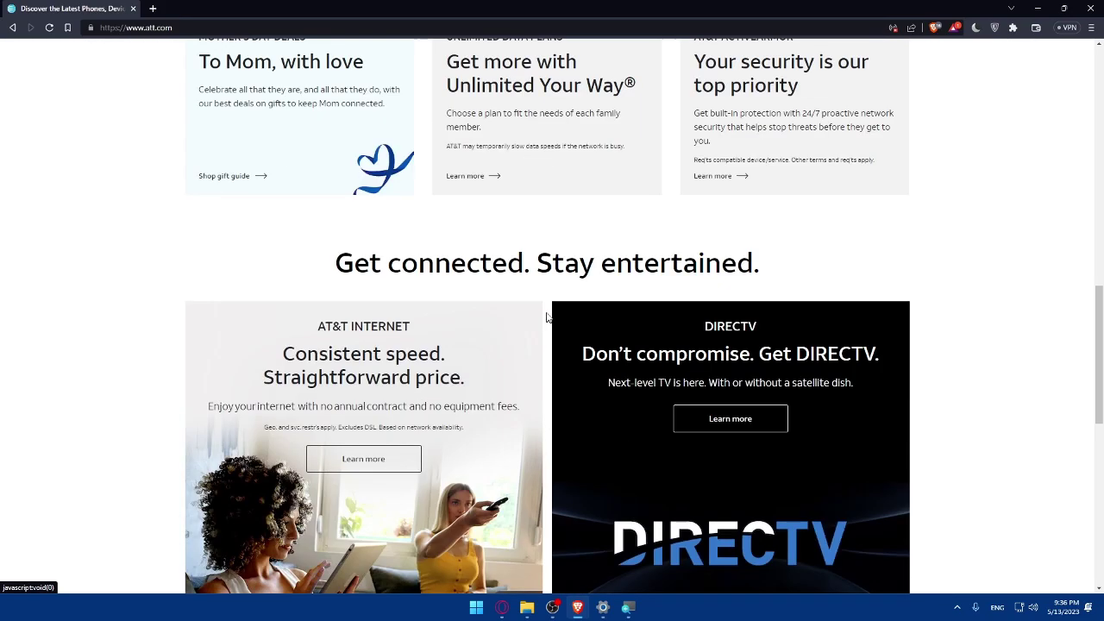
scroll(546, 315, "up", 2)
scroll(547, 316, "down", 3)
scroll(546, 316, "down", 13)
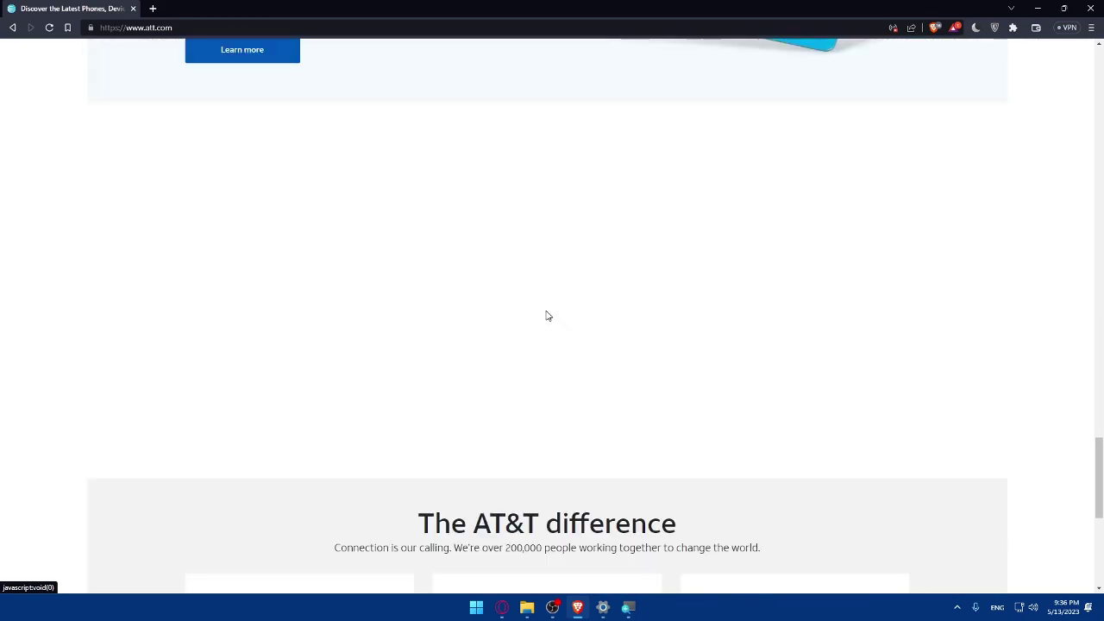
scroll(546, 316, "up", 3)
scroll(546, 316, "down", 7)
scroll(546, 315, "up", 5)
scroll(546, 316, "down", 16)
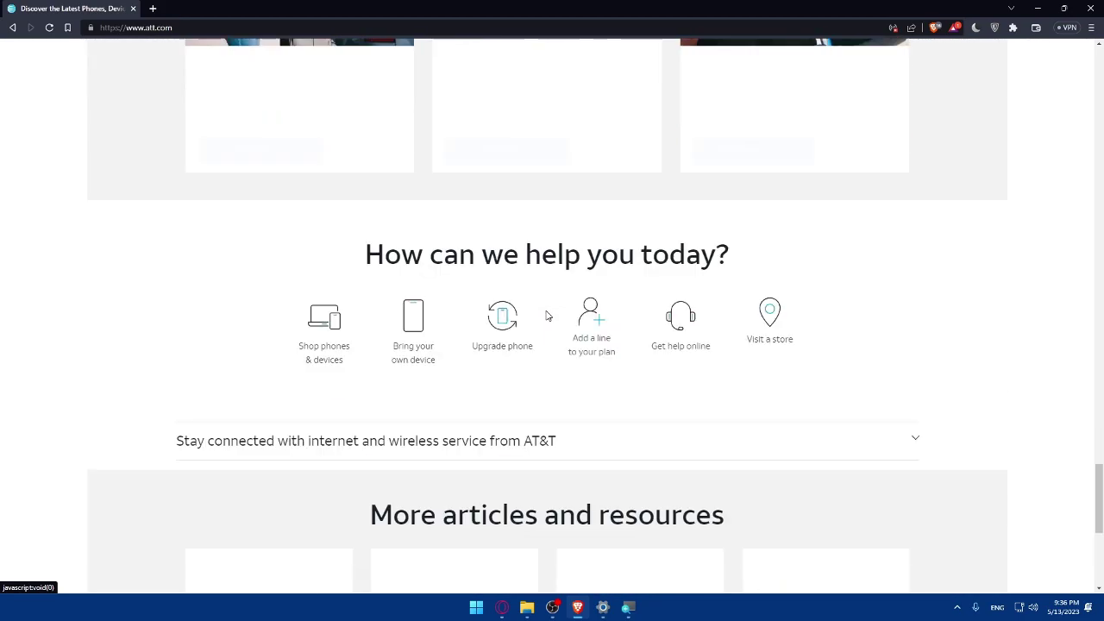
scroll(546, 316, "up", 7)
scroll(546, 316, "down", 8)
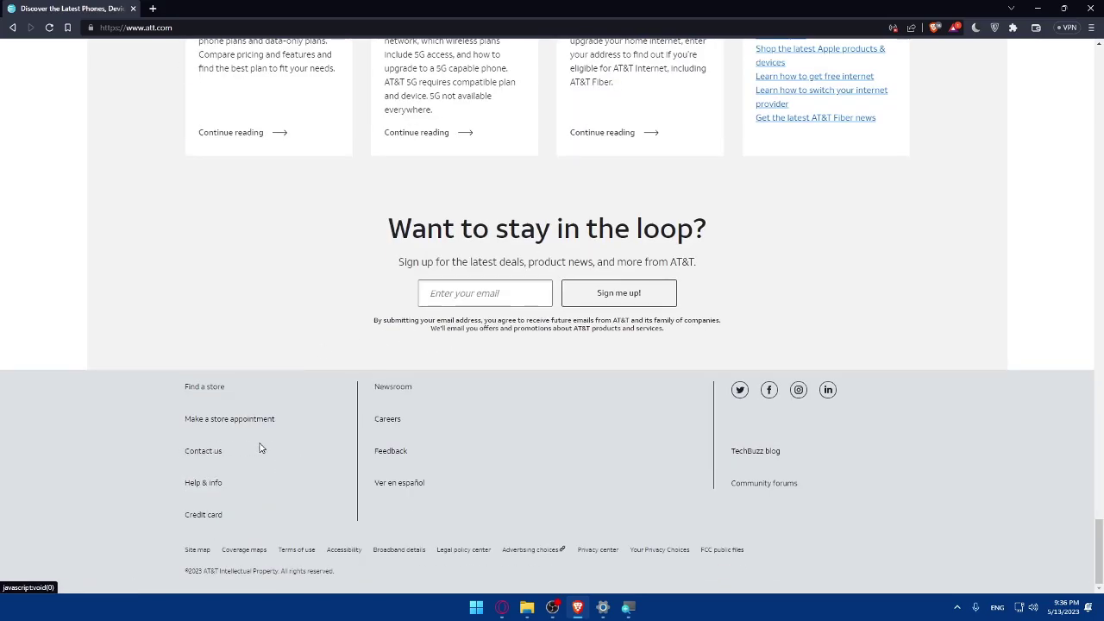
scroll(262, 448, "up", 20)
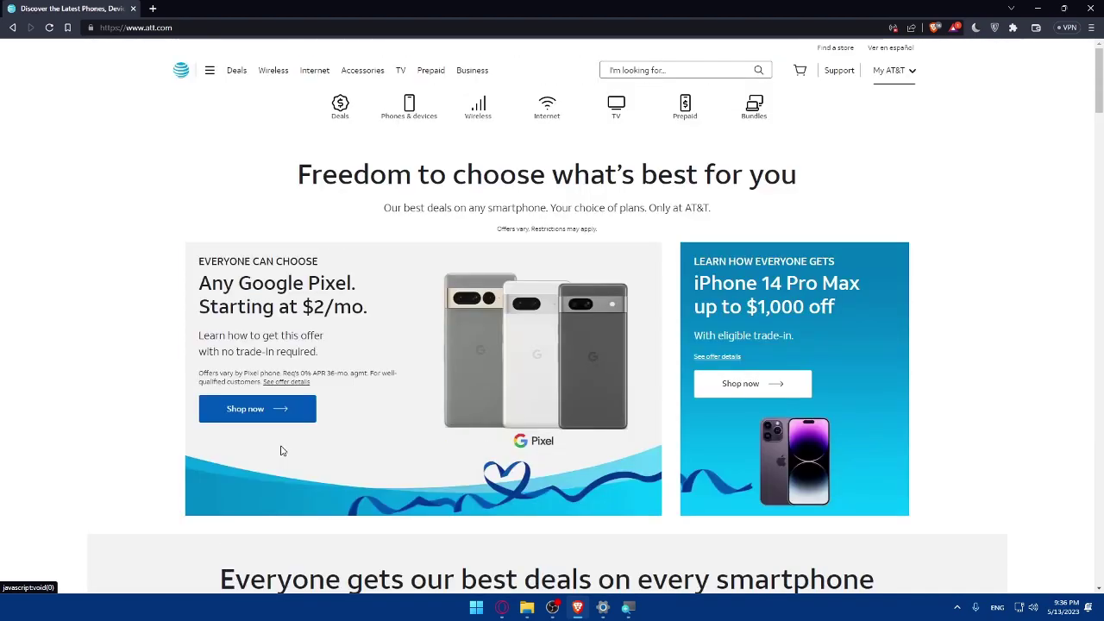
- Choose Sign in from the My AT&T dropdown to reach the Sign in to myAT&T page
left_click(895, 77)
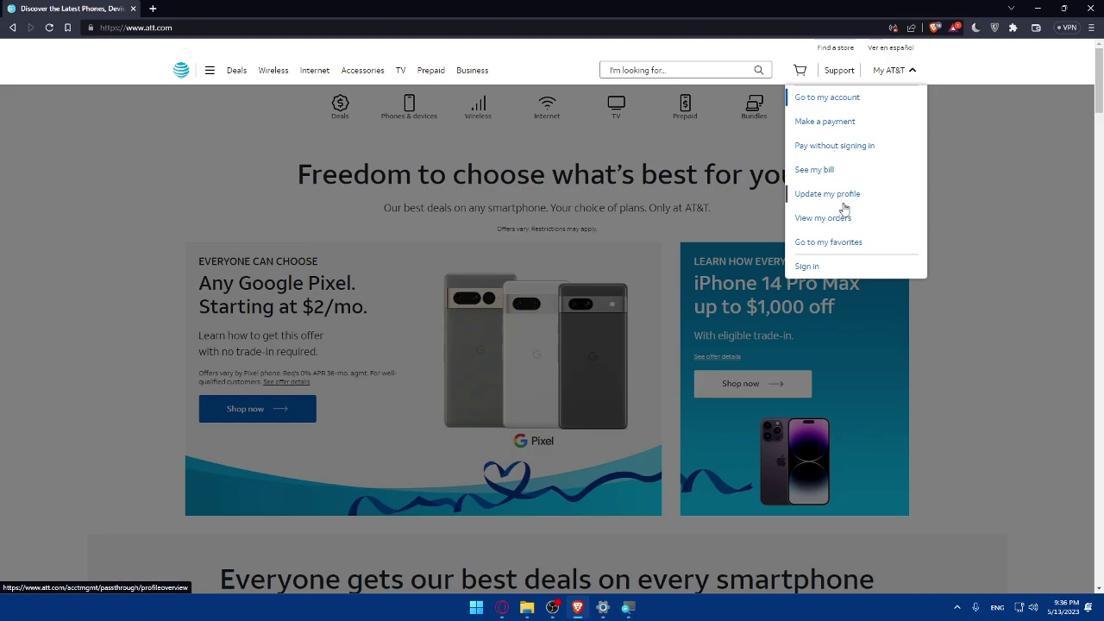
left_click(814, 267)
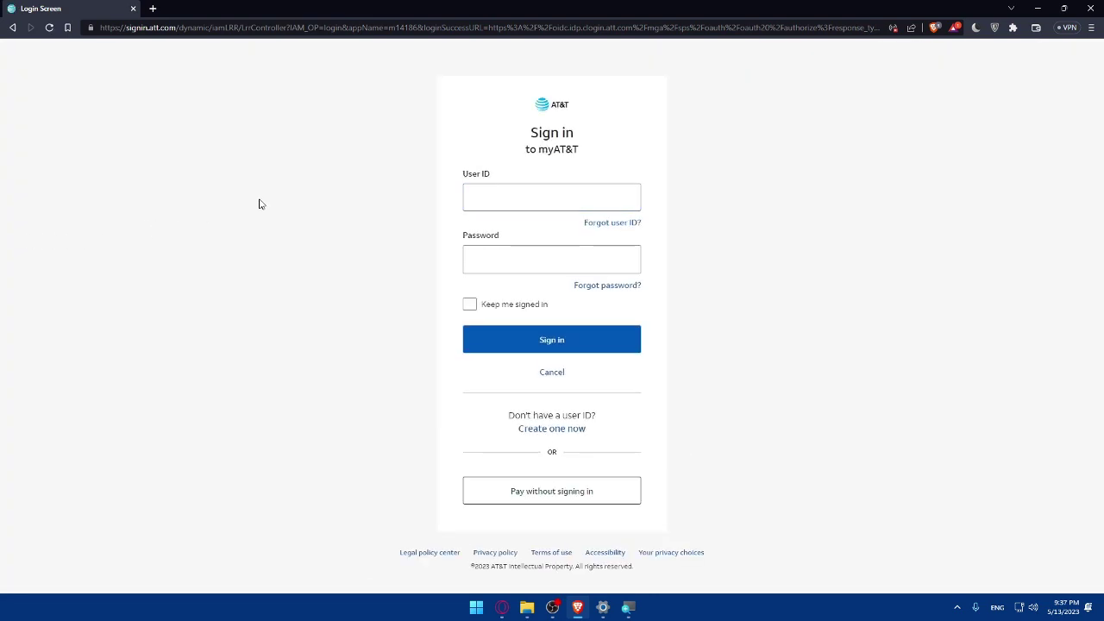
- Focus the User ID field, then follow 'Create one now' to register a new user ID
left_click(469, 201)
left_click(548, 434)
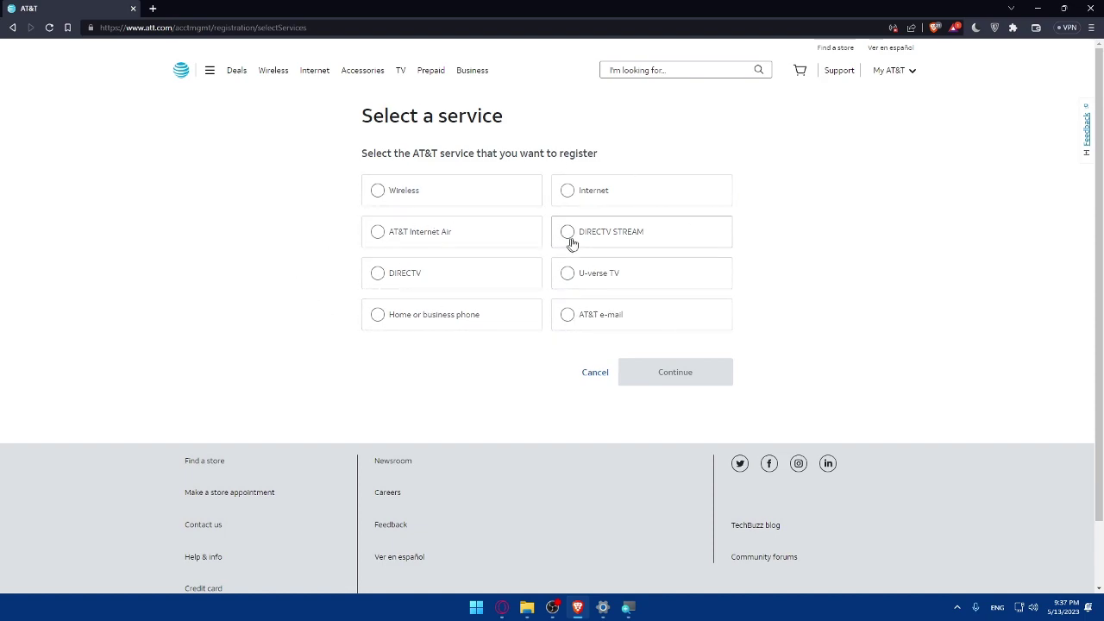
- Select AT&T e-mail as the service and continue to step 1 of 3
left_click(604, 326)
left_click(647, 380)
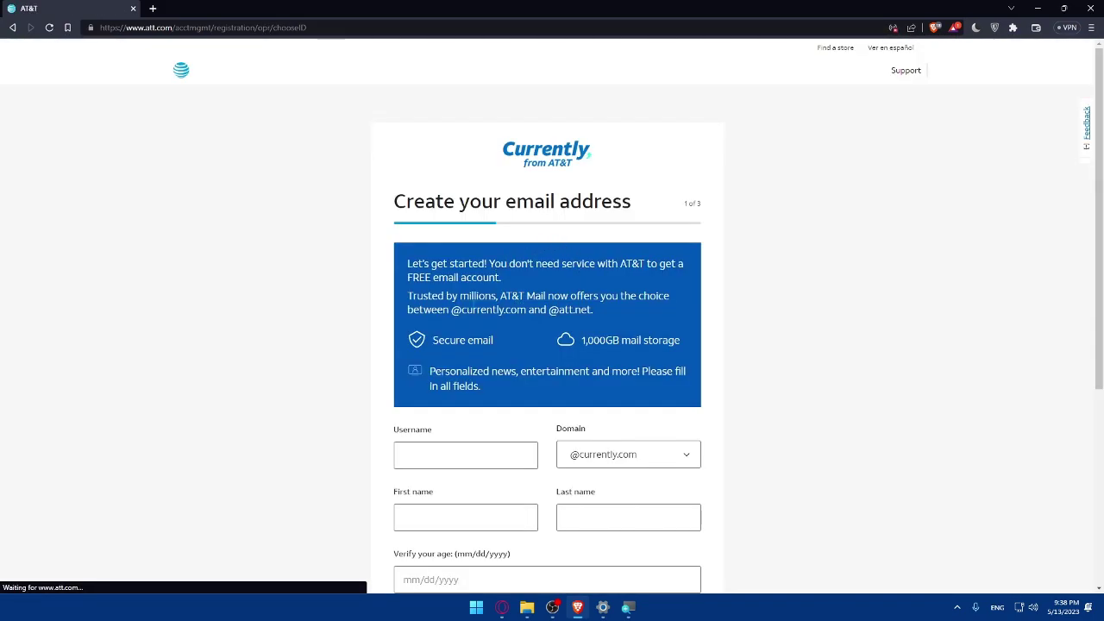
- Scroll down the Create your email address form, then go back a page
scroll(473, 310, "down", 1)
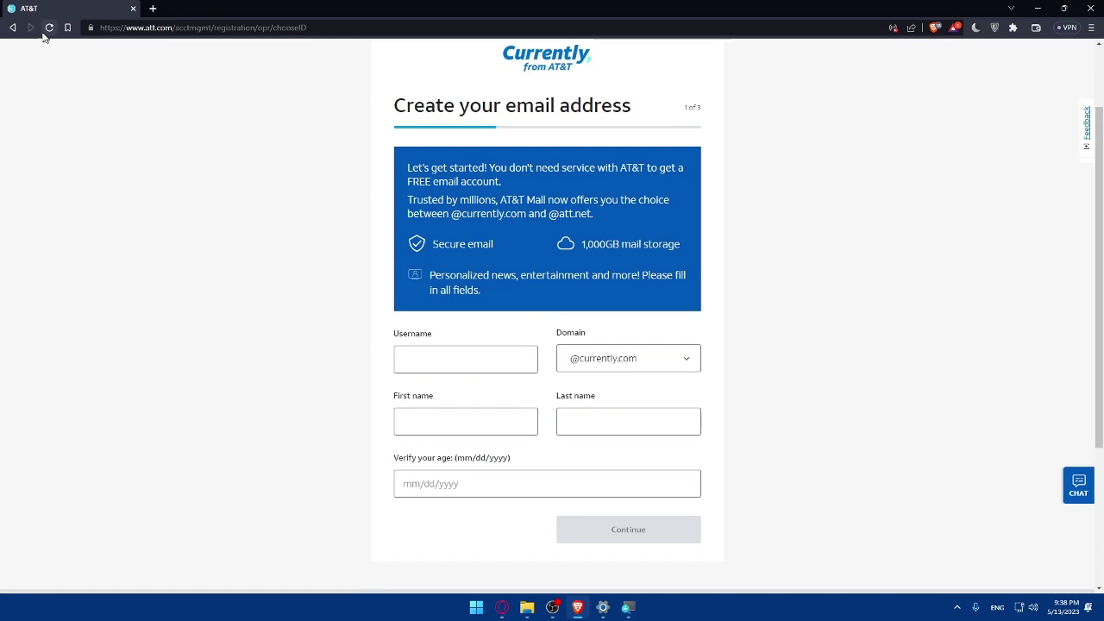
left_click(14, 27)
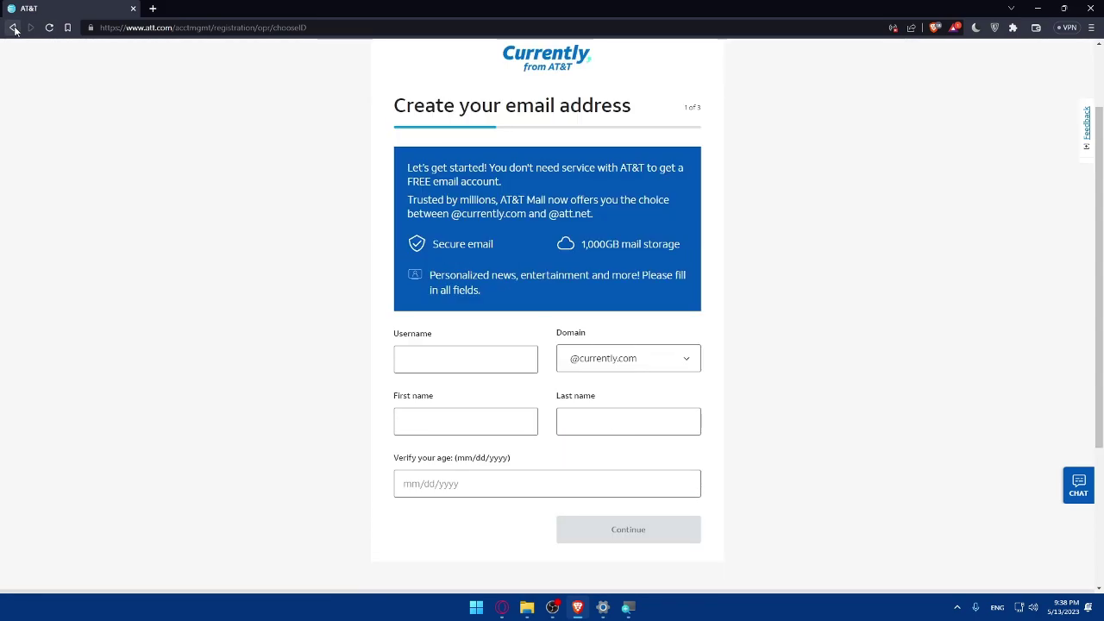
- In a new tab, load att.com and reach Select a service via My AT&T Sign in
left_click(153, 8)
type("att")
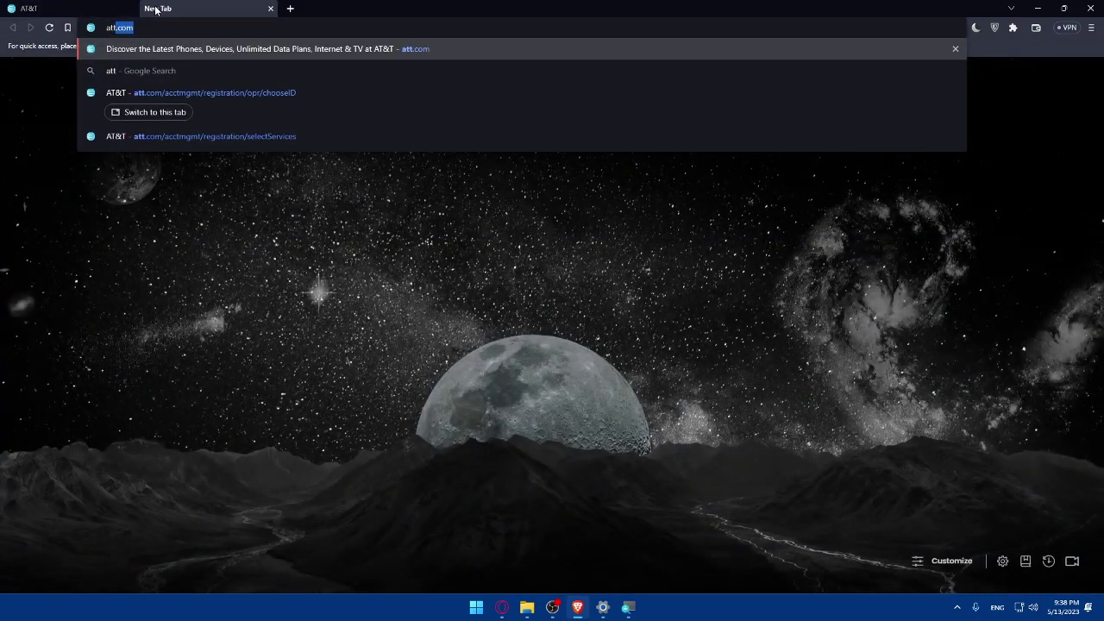
key("Return")
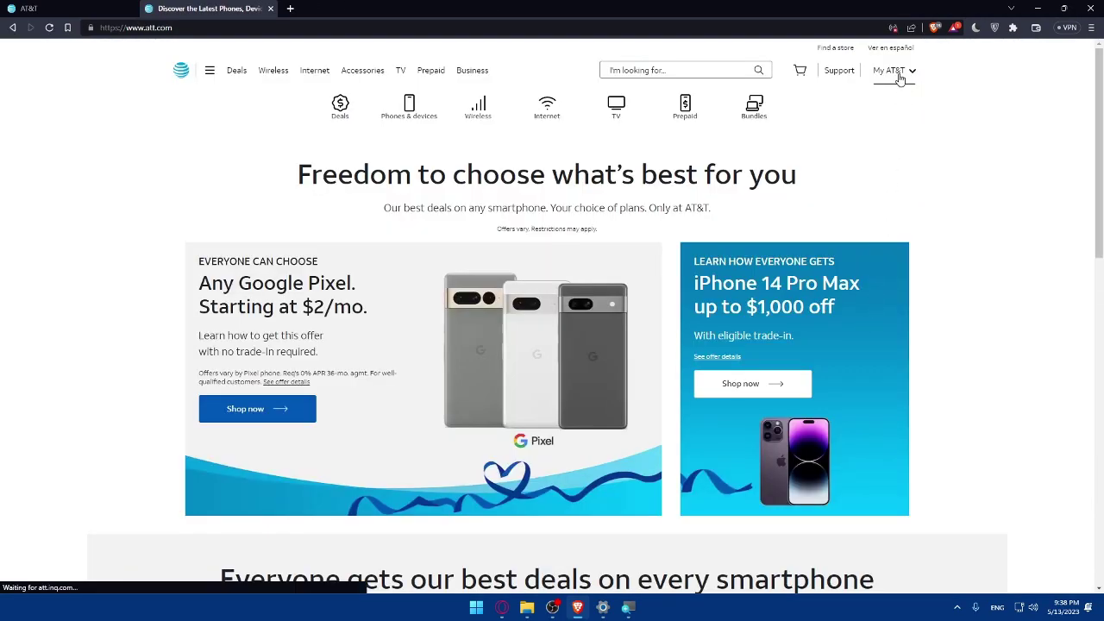
left_click(899, 78)
left_click(909, 263)
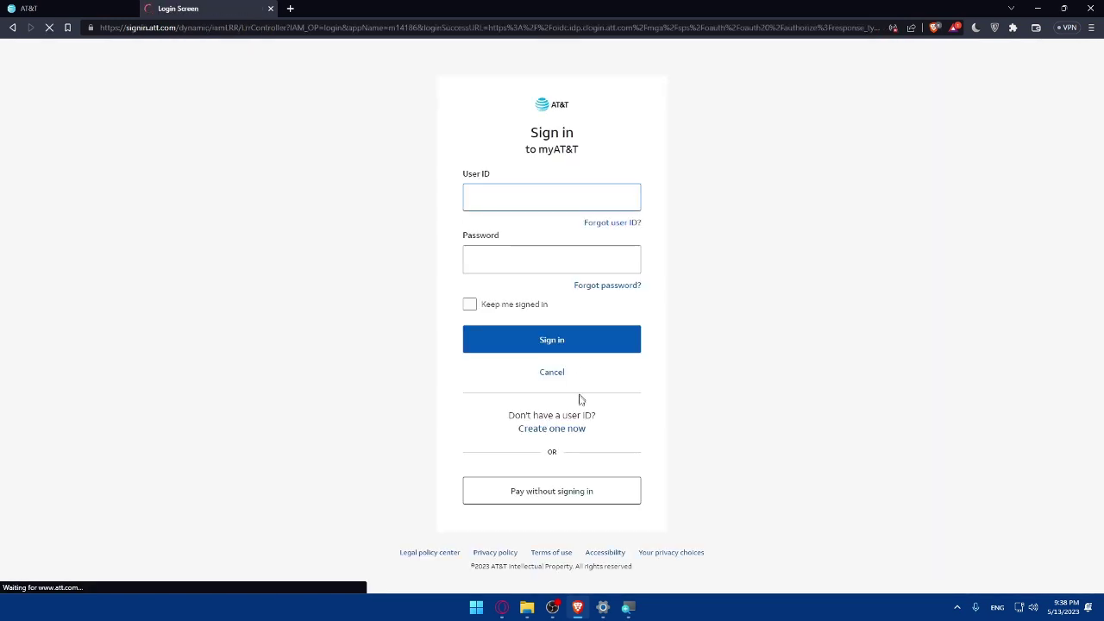
left_click(573, 428)
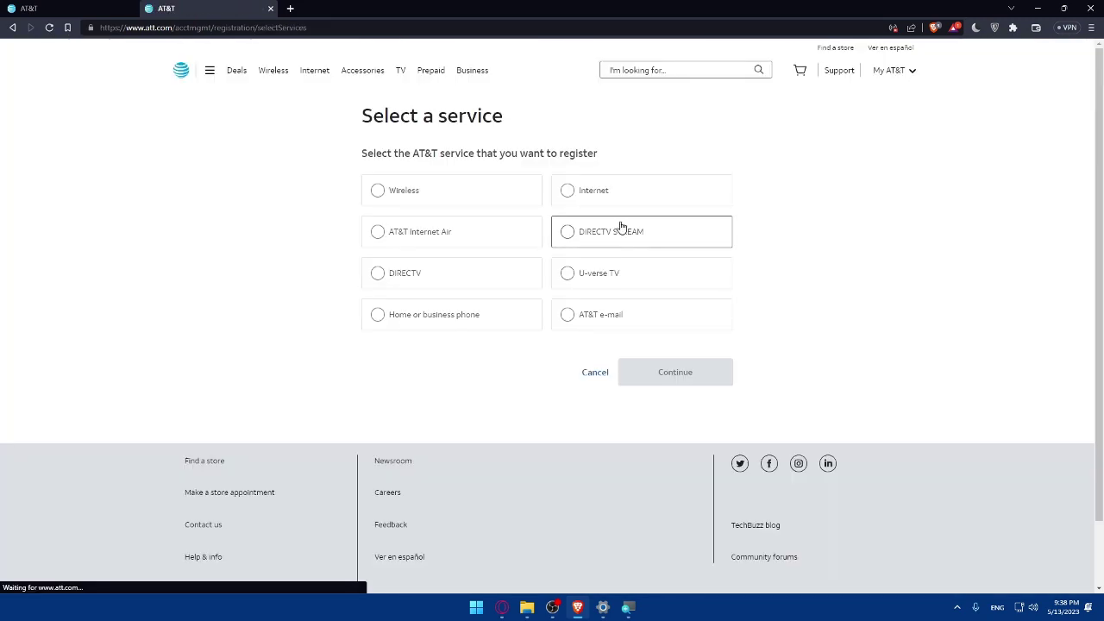
- Try the Internet and Wireless registration paths, returning to the service list each time
left_click(614, 191)
left_click(681, 379)
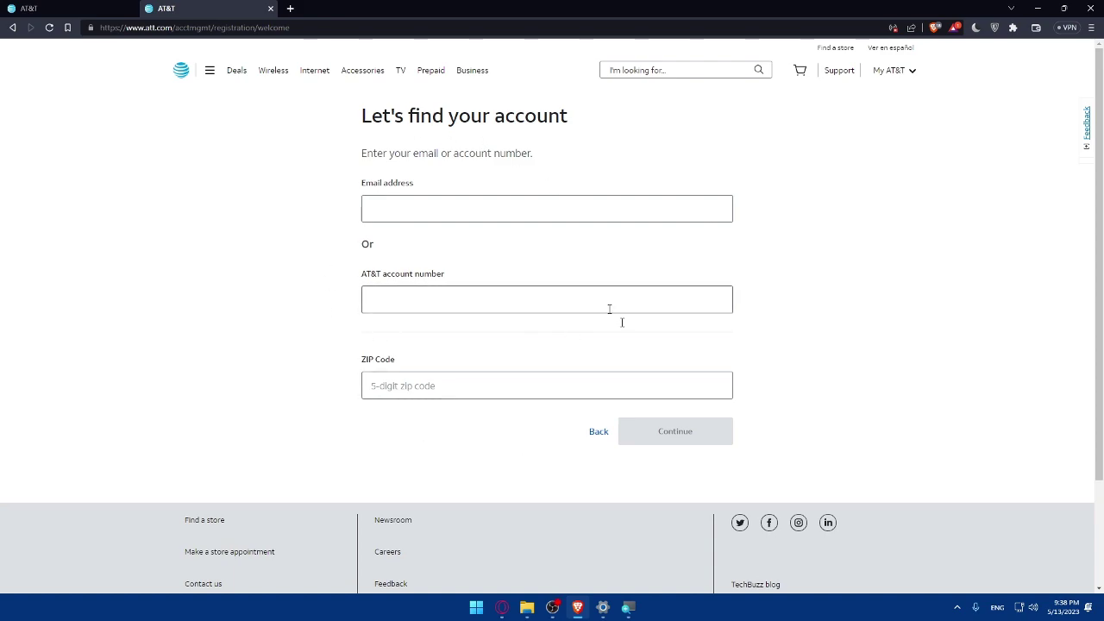
left_click(598, 432)
left_click(667, 373)
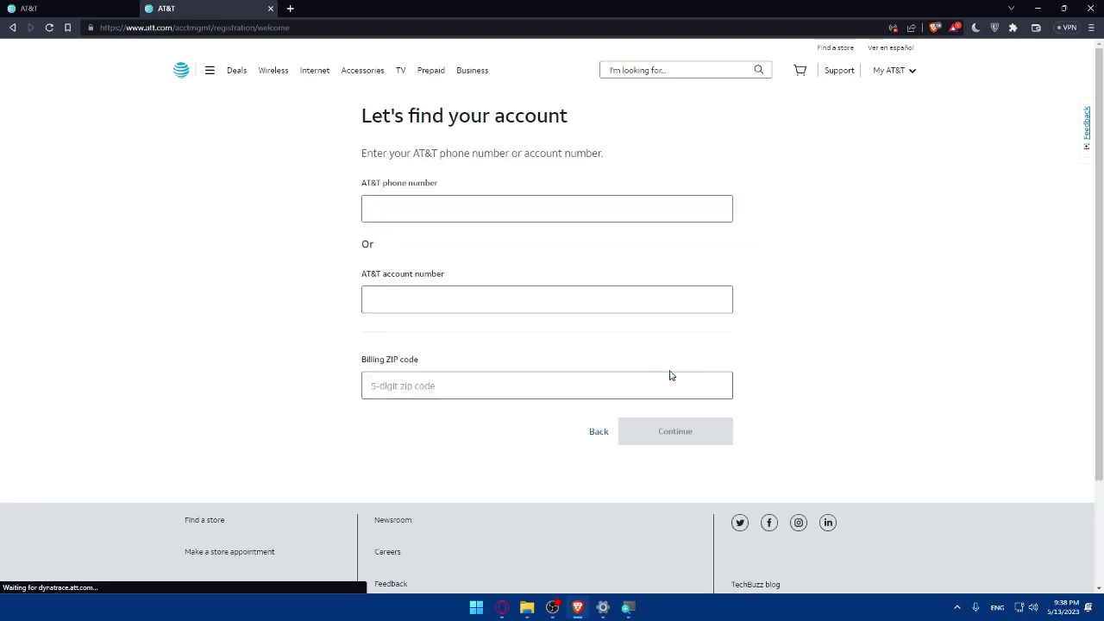
left_click(606, 440)
left_click(573, 190)
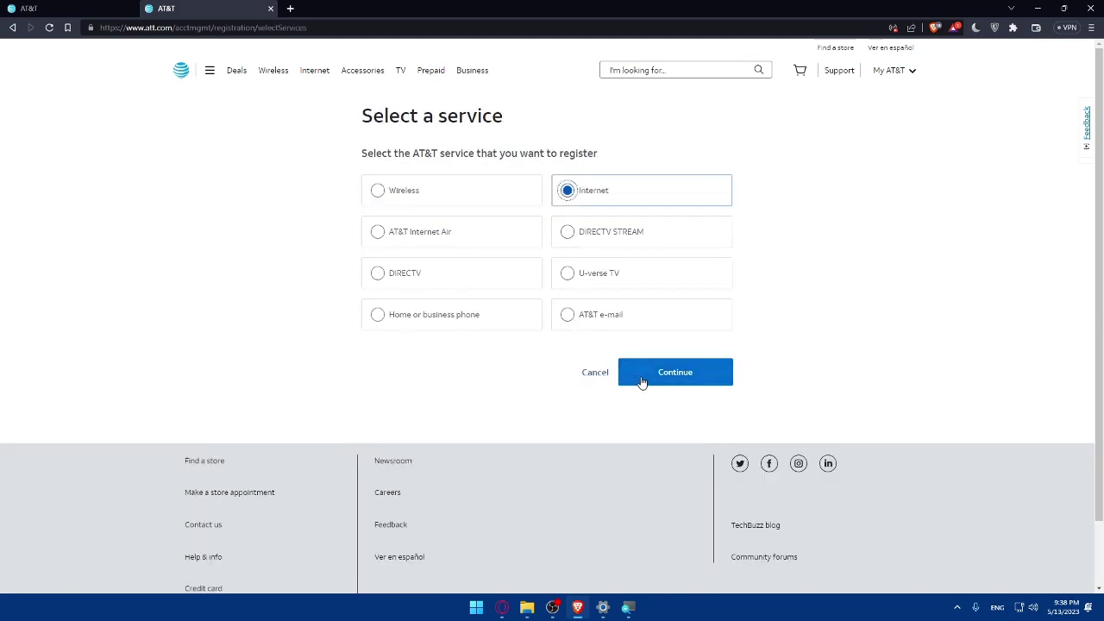
left_click(641, 379)
left_click(598, 435)
- Try the AT&T Internet Air, DIRECTV STREAM and DIRECTV paths, returning to the service list
left_click(451, 237)
left_click(663, 386)
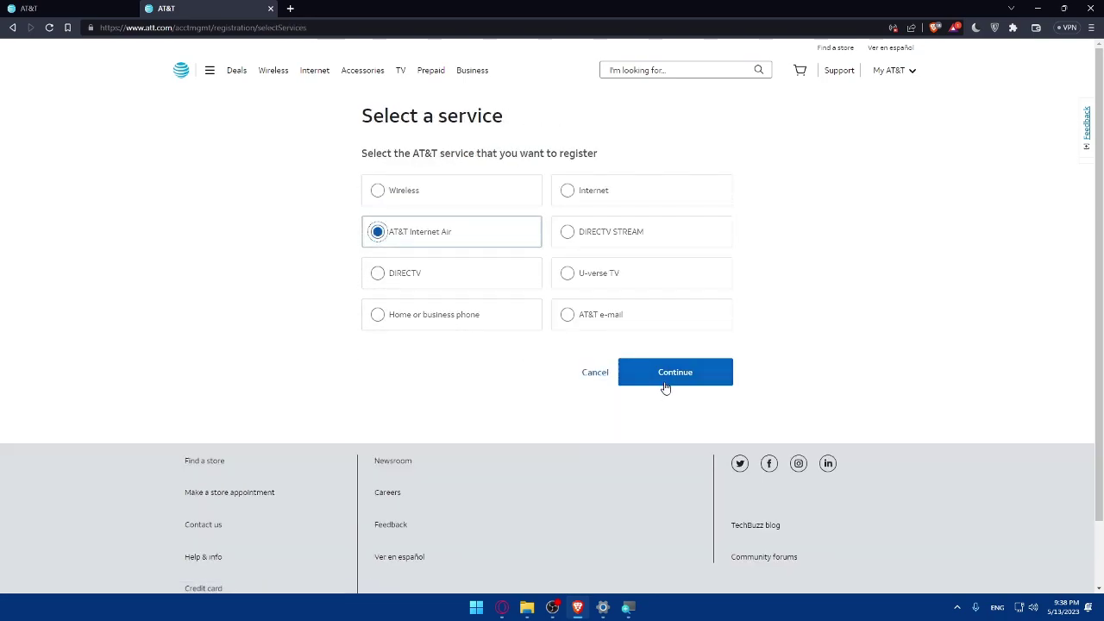
left_click(590, 445)
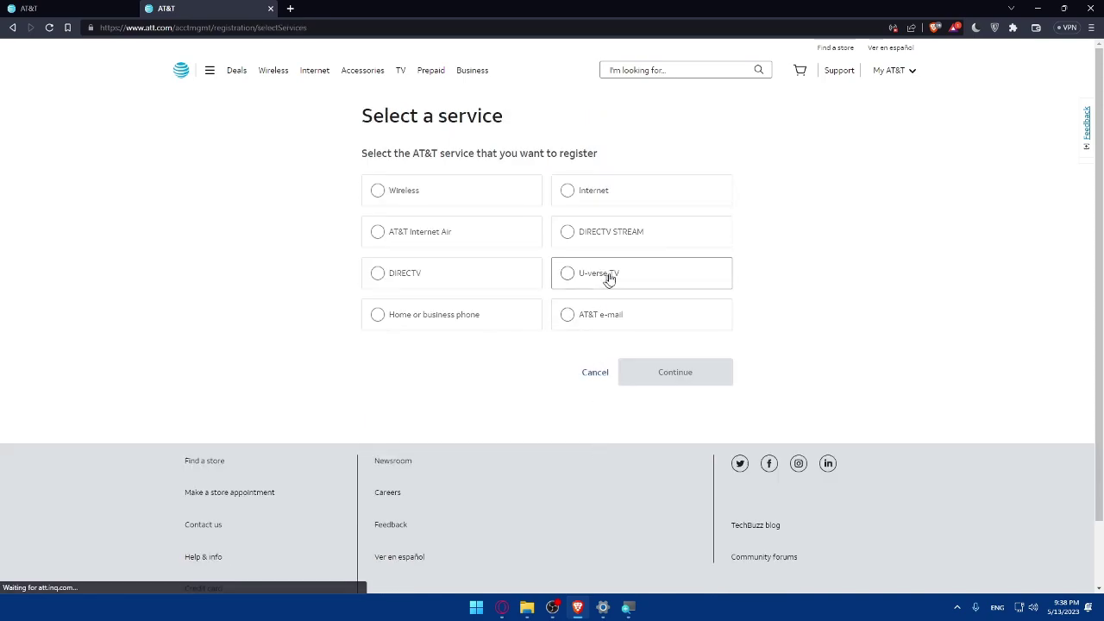
left_click(617, 245)
left_click(667, 385)
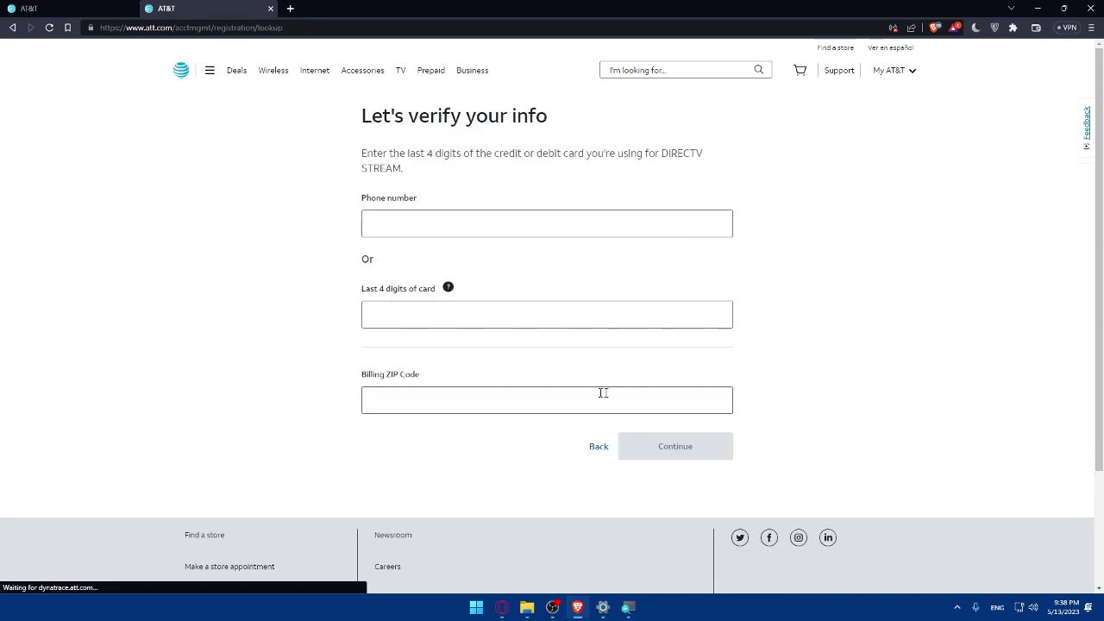
left_click(596, 451)
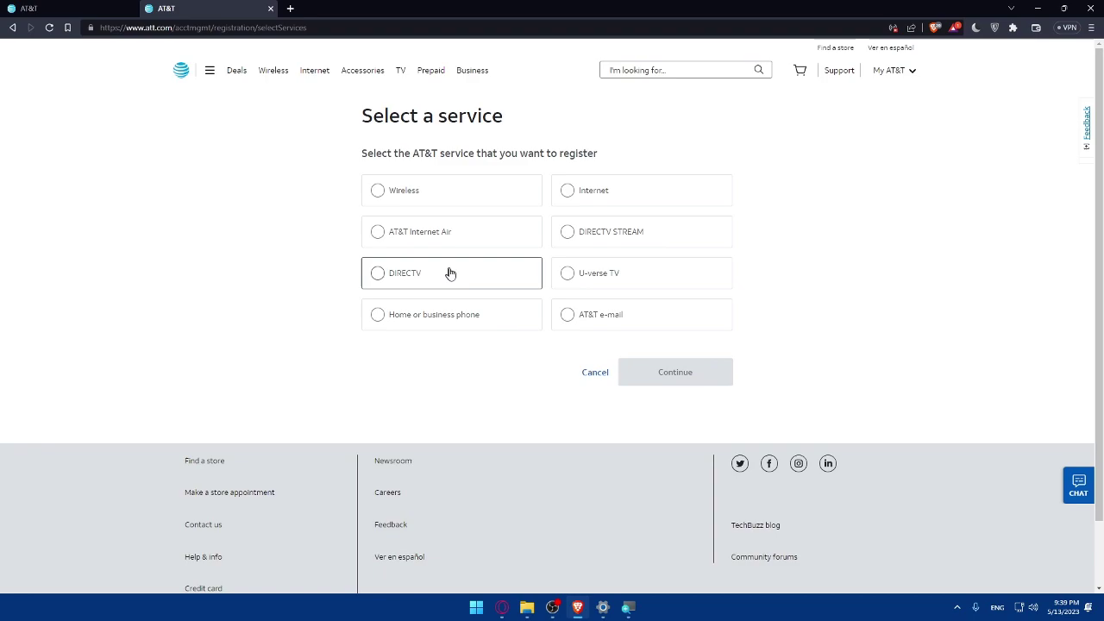
left_click(475, 282)
left_click(703, 386)
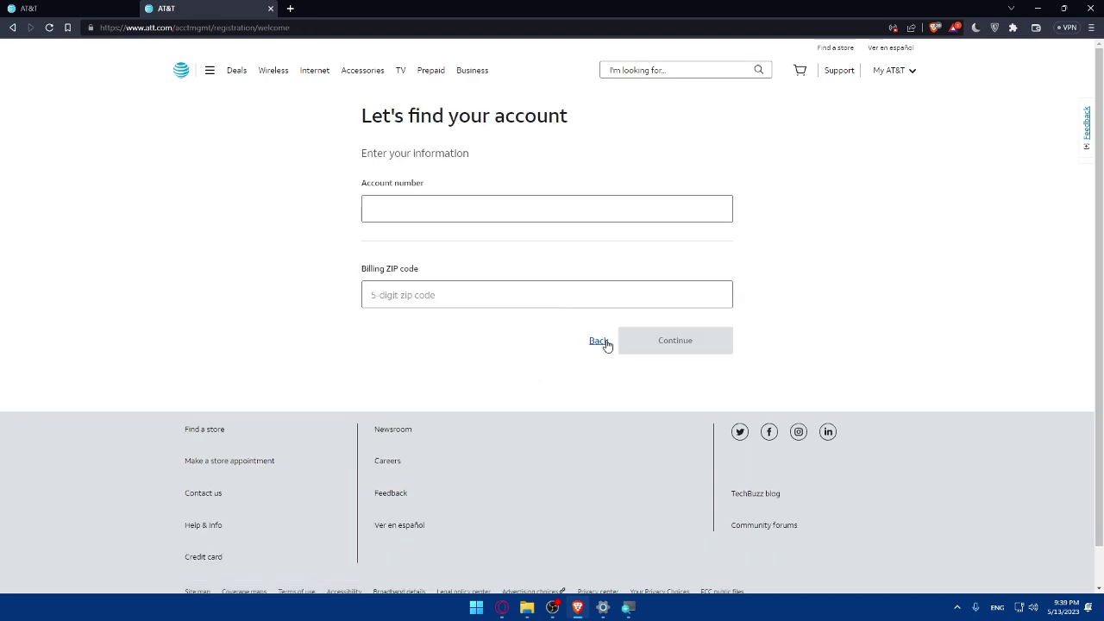
left_click(601, 342)
- Try U-verse TV and Home or business phone, then select AT&T e-mail
left_click(602, 287)
left_click(623, 371)
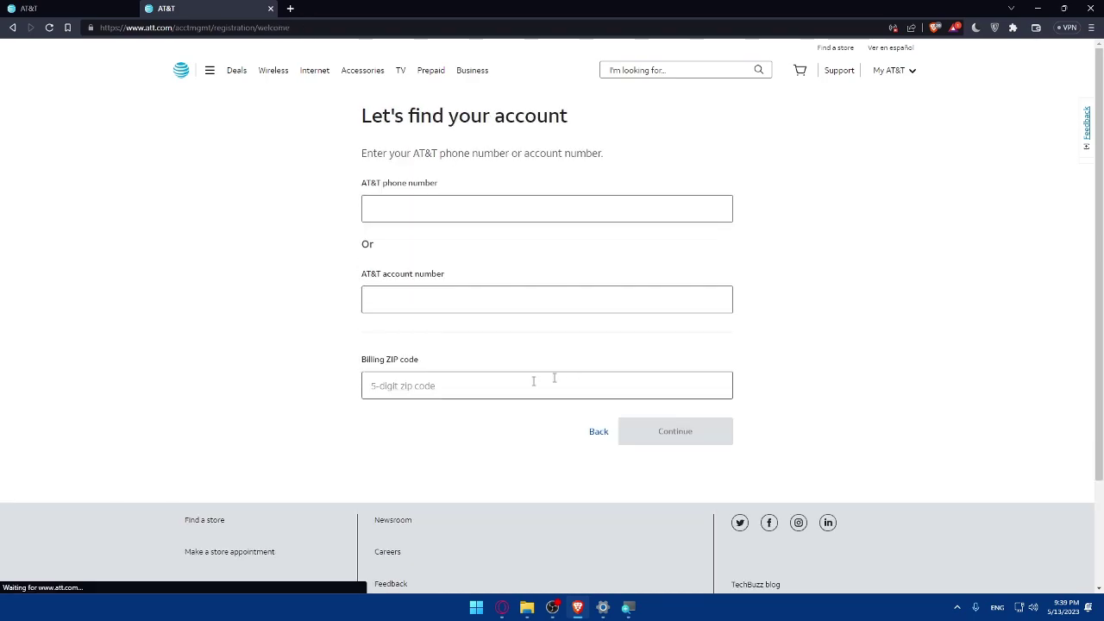
left_click(593, 429)
left_click(452, 318)
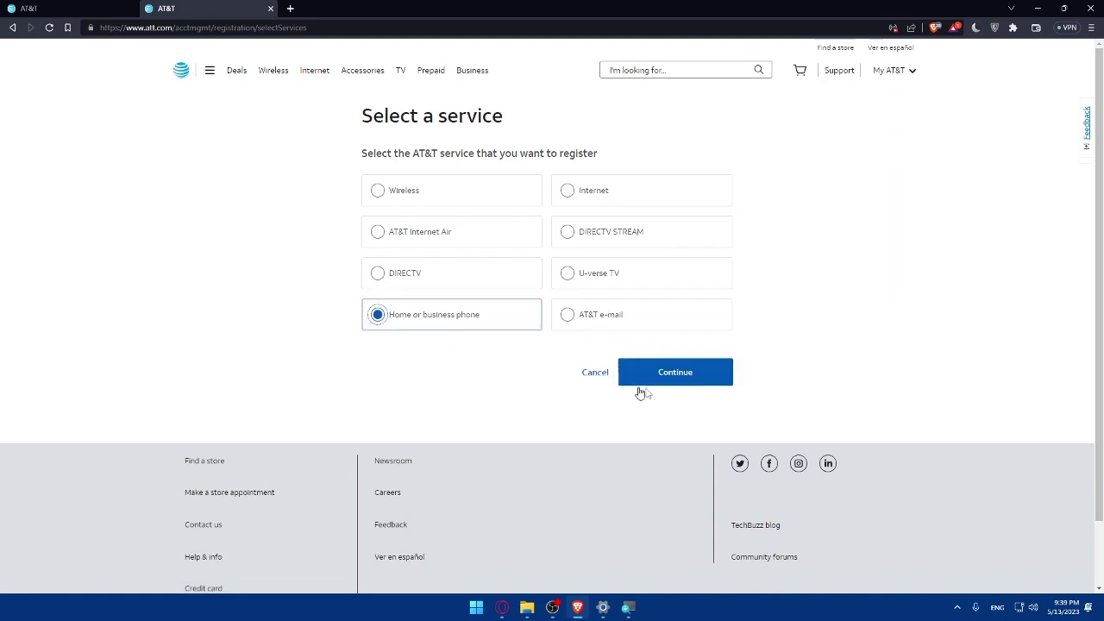
left_click(656, 379)
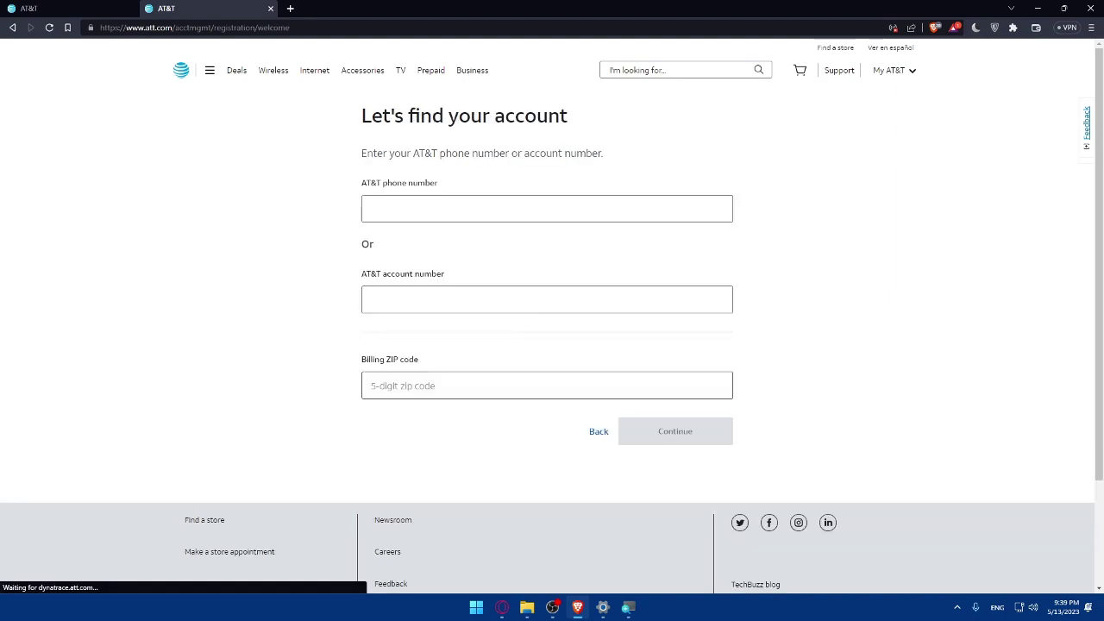
left_click(598, 434)
left_click(617, 325)
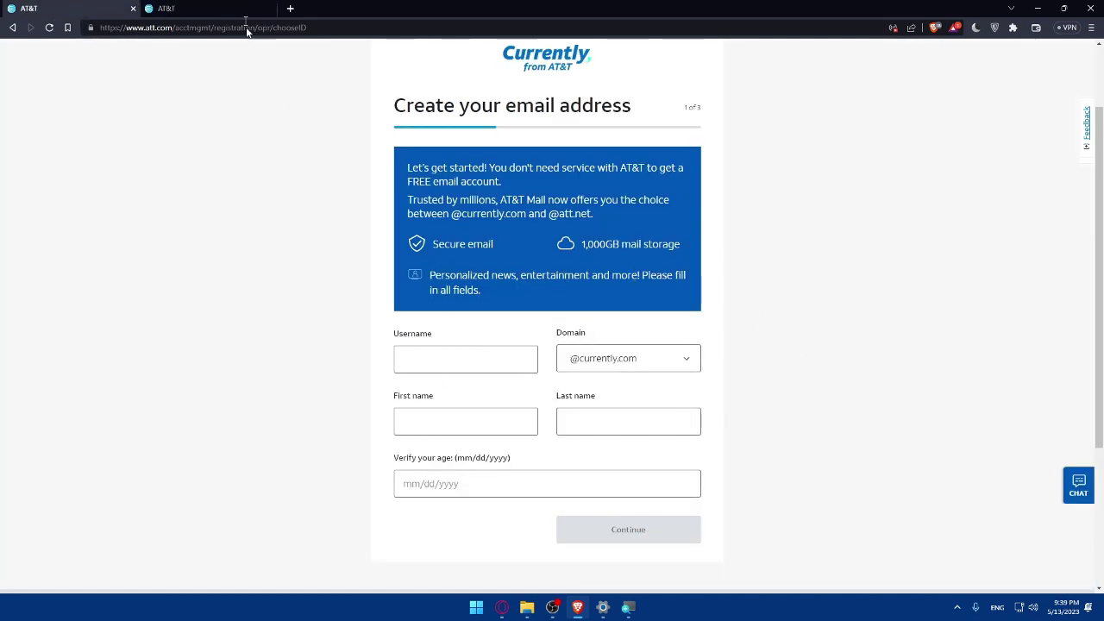
- Advance the other tab's Internet choice to account lookup, then return to the email form's Username field
left_click(229, 9)
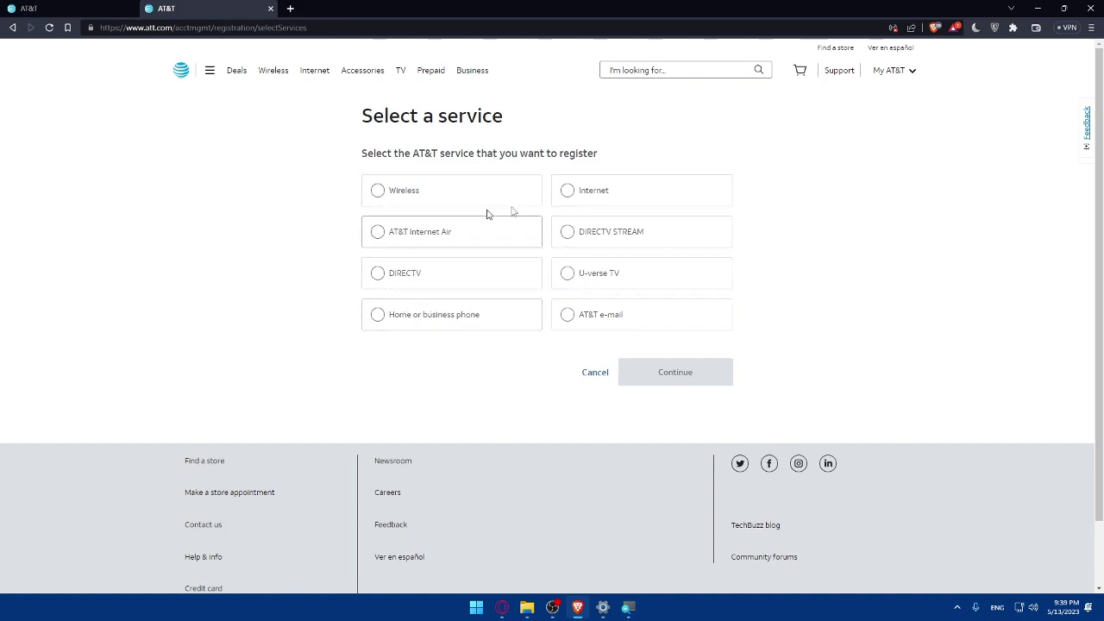
left_click(569, 193)
left_click(624, 363)
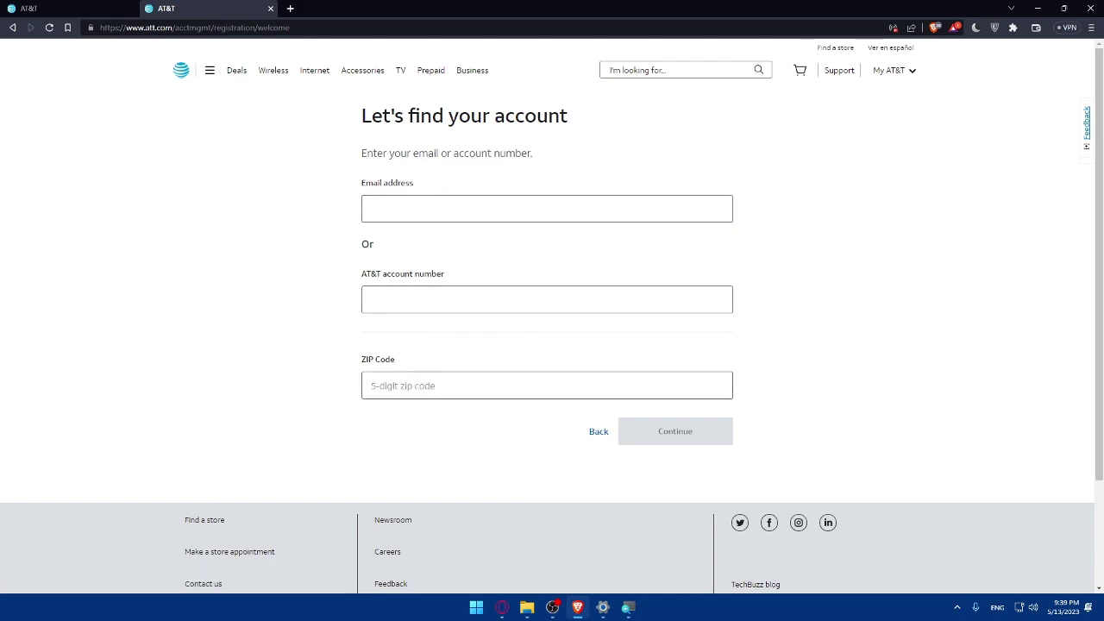
left_click(106, 15)
scroll(388, 278, "down", 2)
left_click(419, 259)
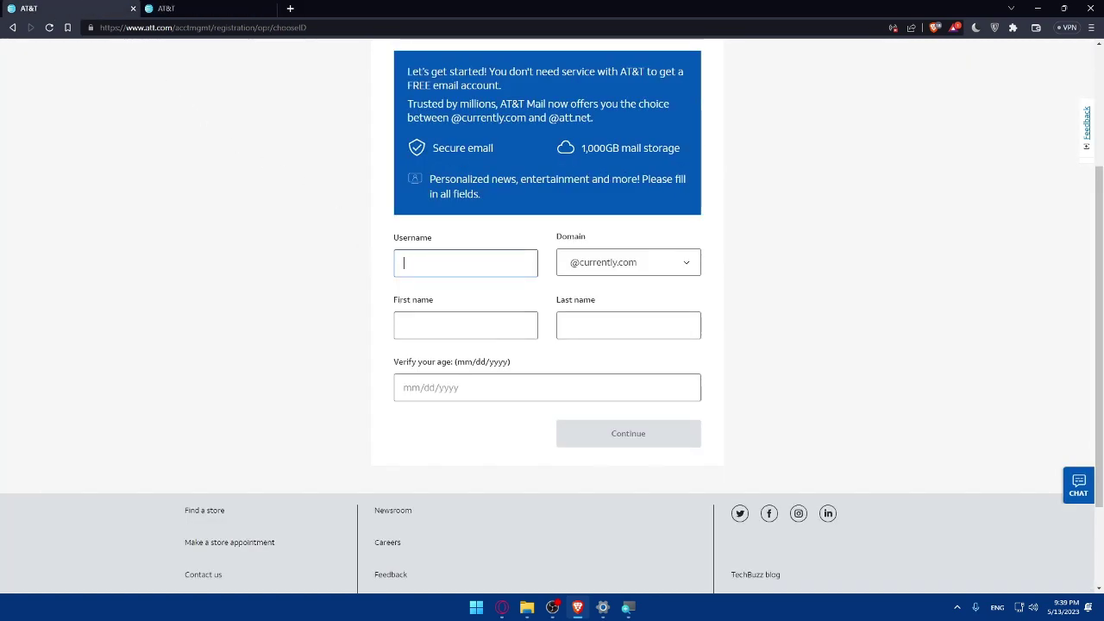
- Enter username 'test' and fill in the first and last name fields
type("test")
left_click(436, 327)
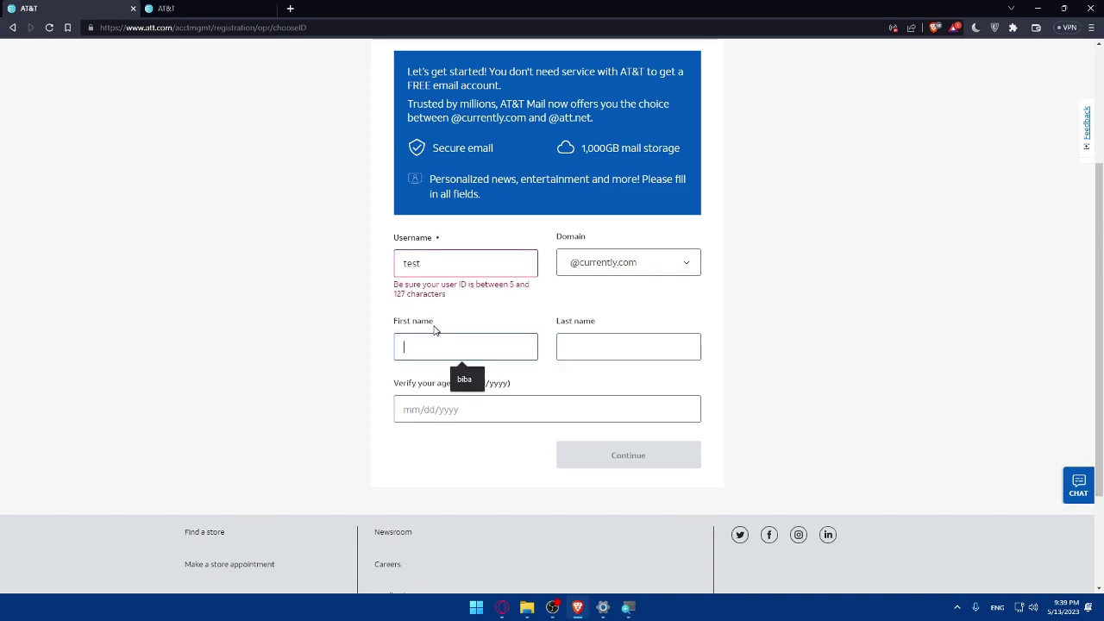
type("mr")
left_click(624, 346)
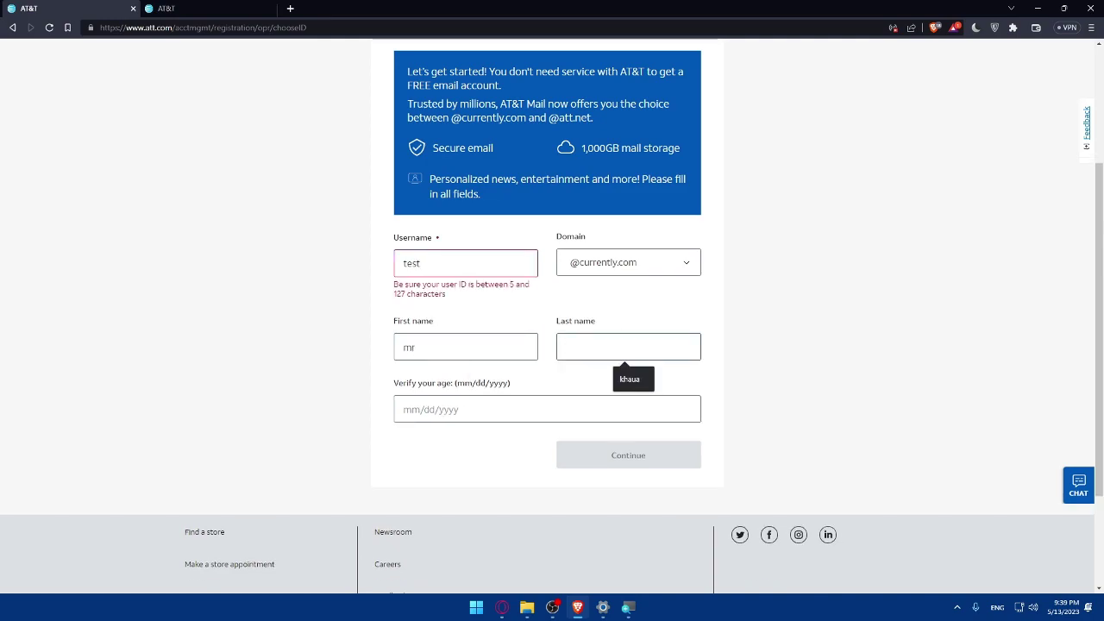
type("omi")
key("BackSpace")
key("BackSpace")
type("tester--")
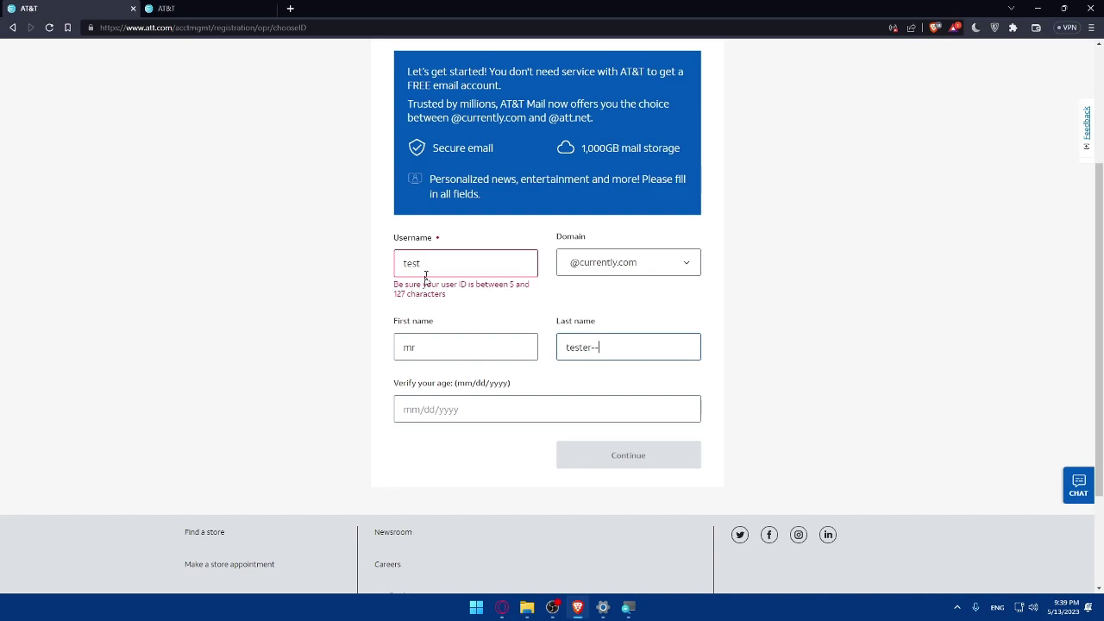
- Correct the username to tester0, then move to the date of birth field
left_click(426, 264)
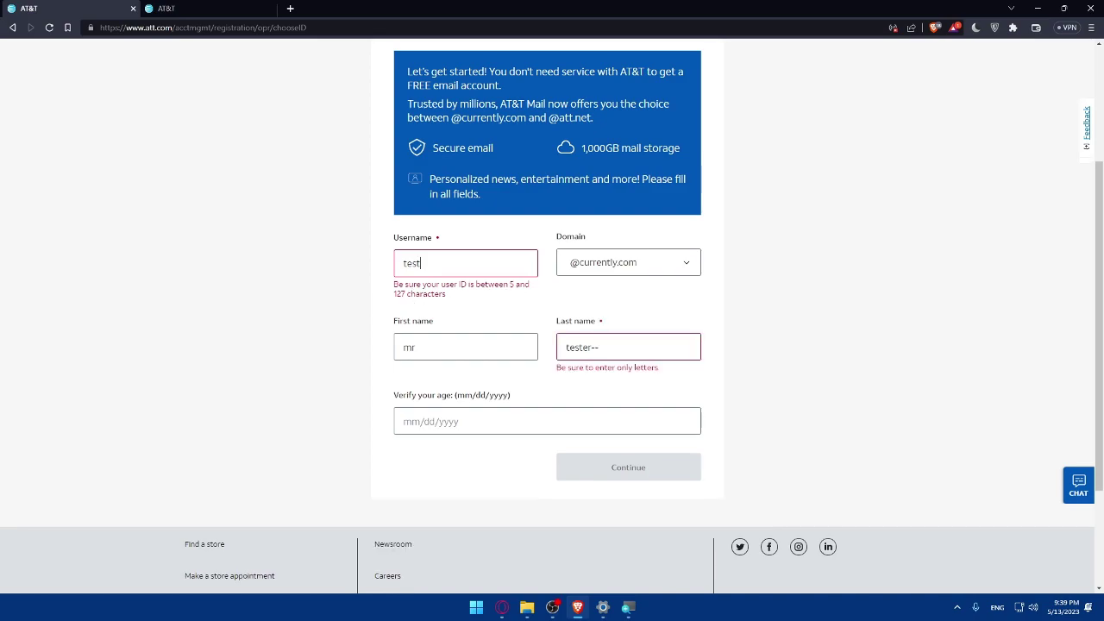
double_click(423, 263)
left_click(423, 263)
type("er0")
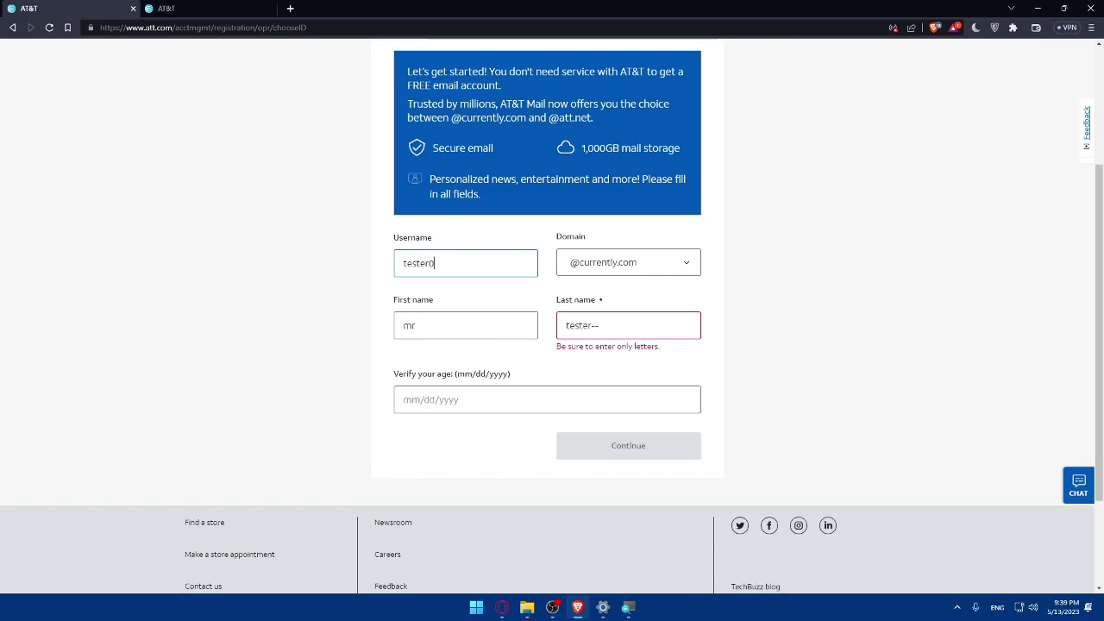
left_click(450, 404)
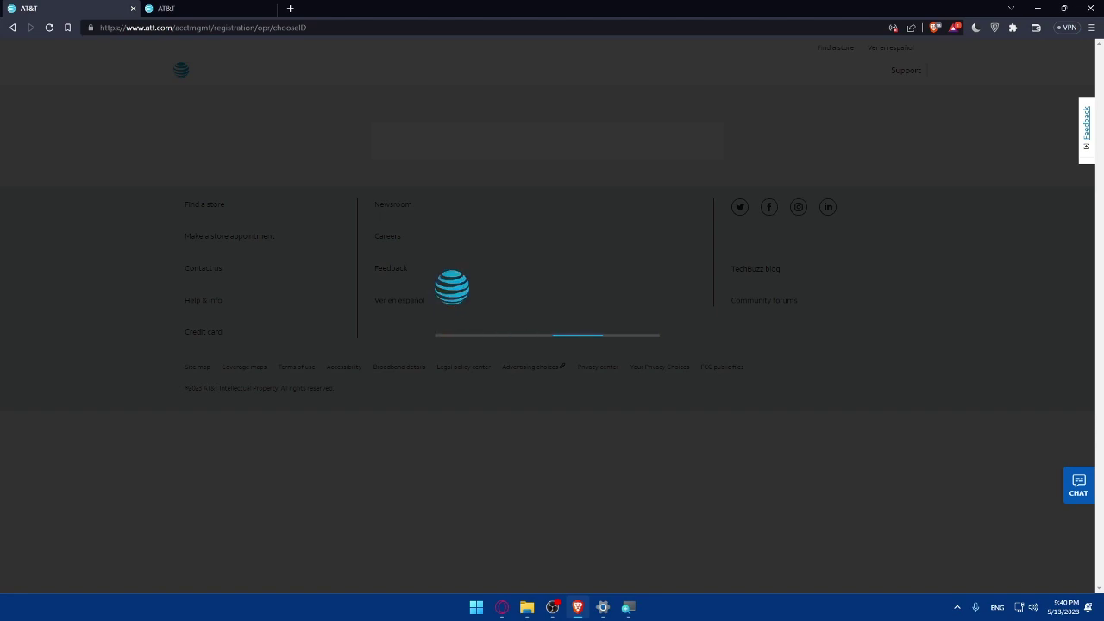
- Type the birth date and fix its digits so it reads 06/20/2000
type("26")
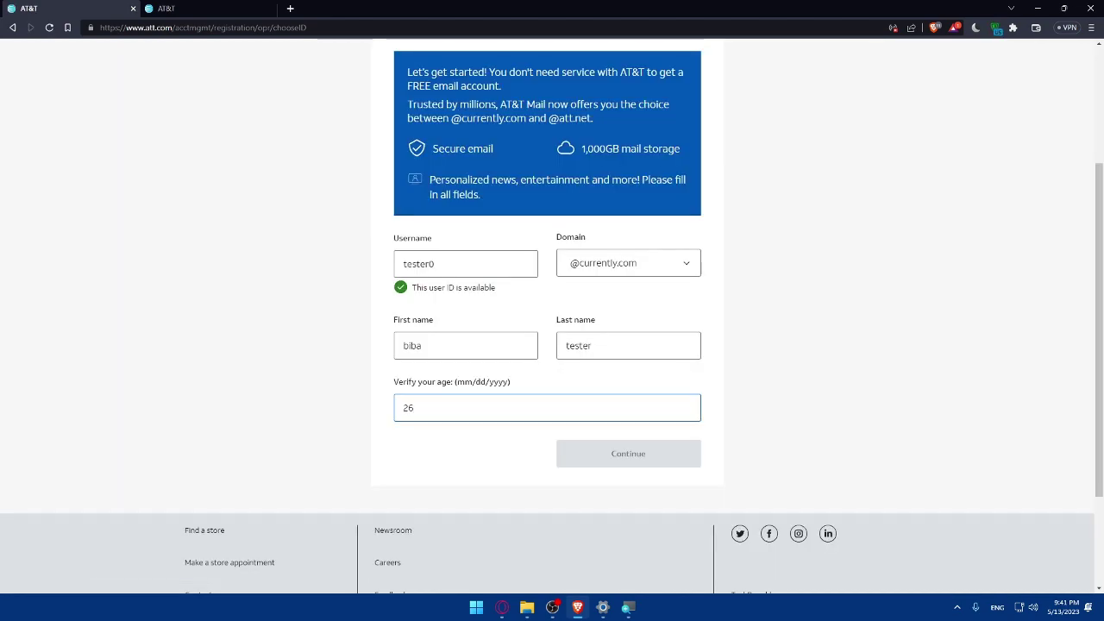
type("/05/")
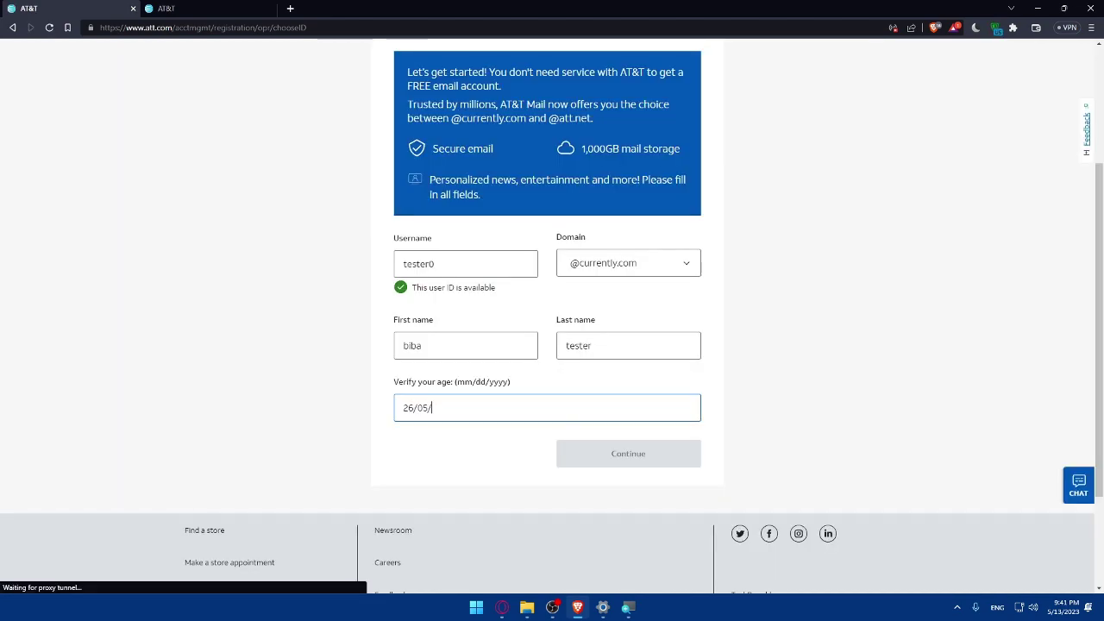
type("202")
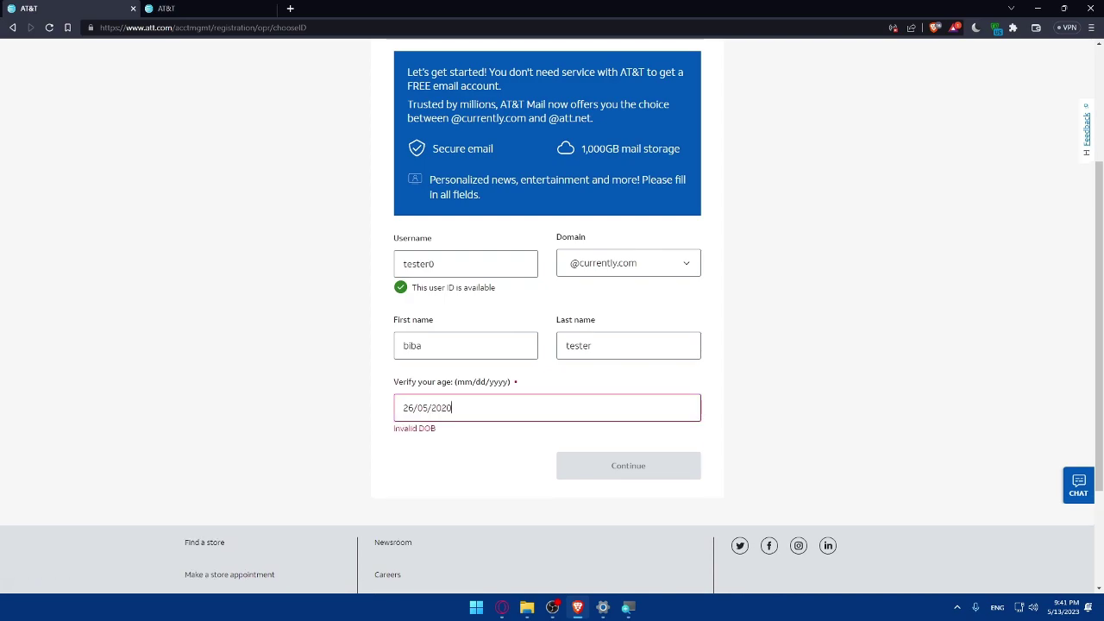
key("BackSpace")
type("00")
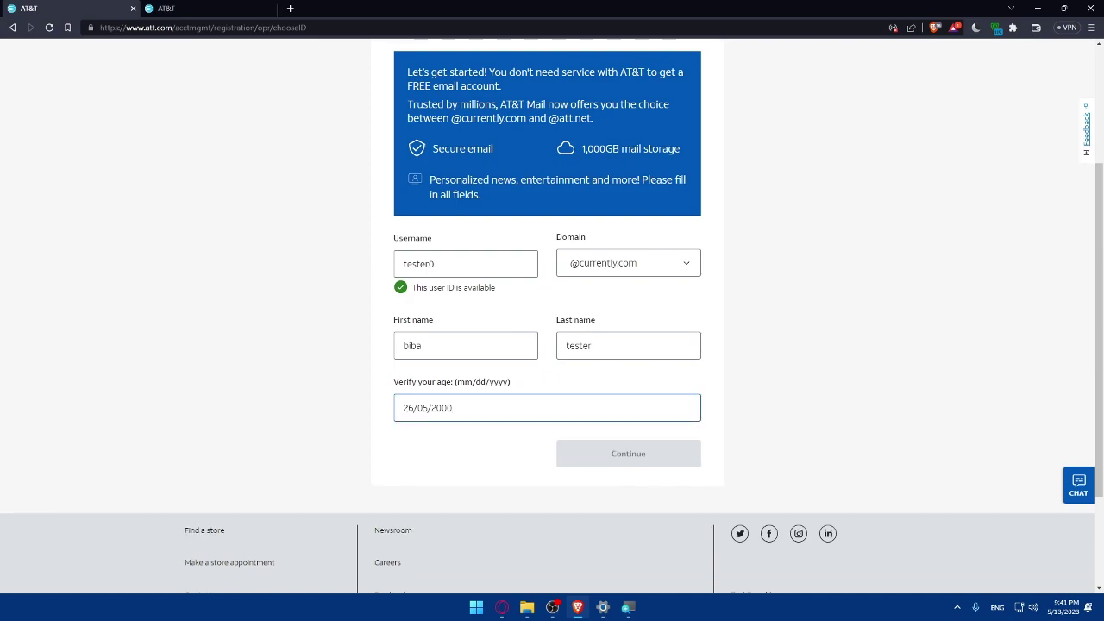
left_click_drag(429, 407, 422, 407)
type("20")
left_click_drag(410, 407, 403, 407)
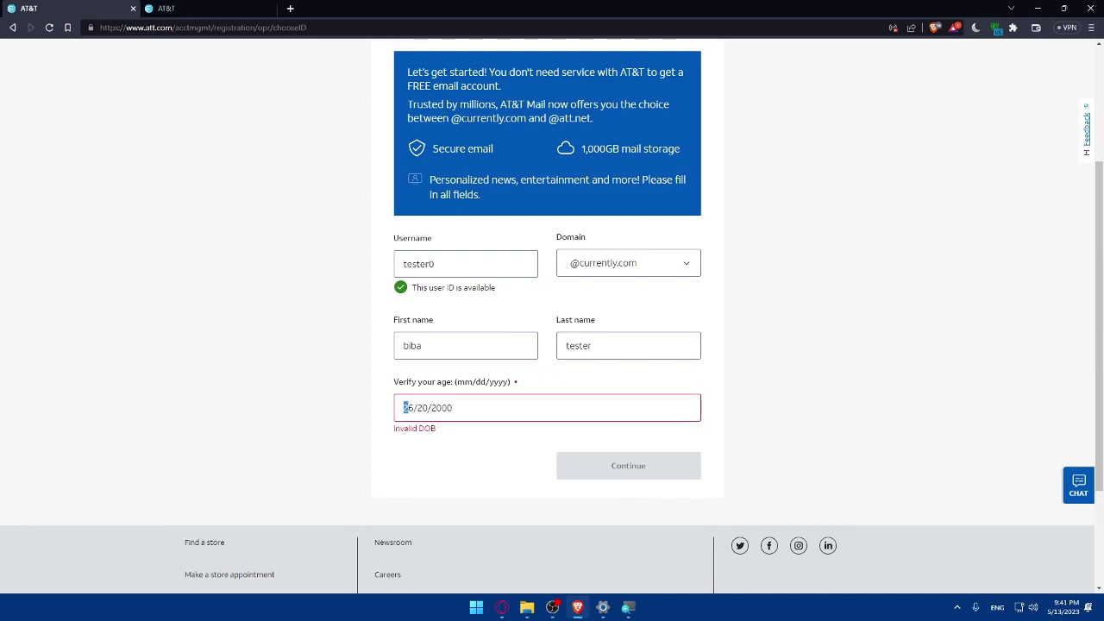
type("0")
left_click(182, 377)
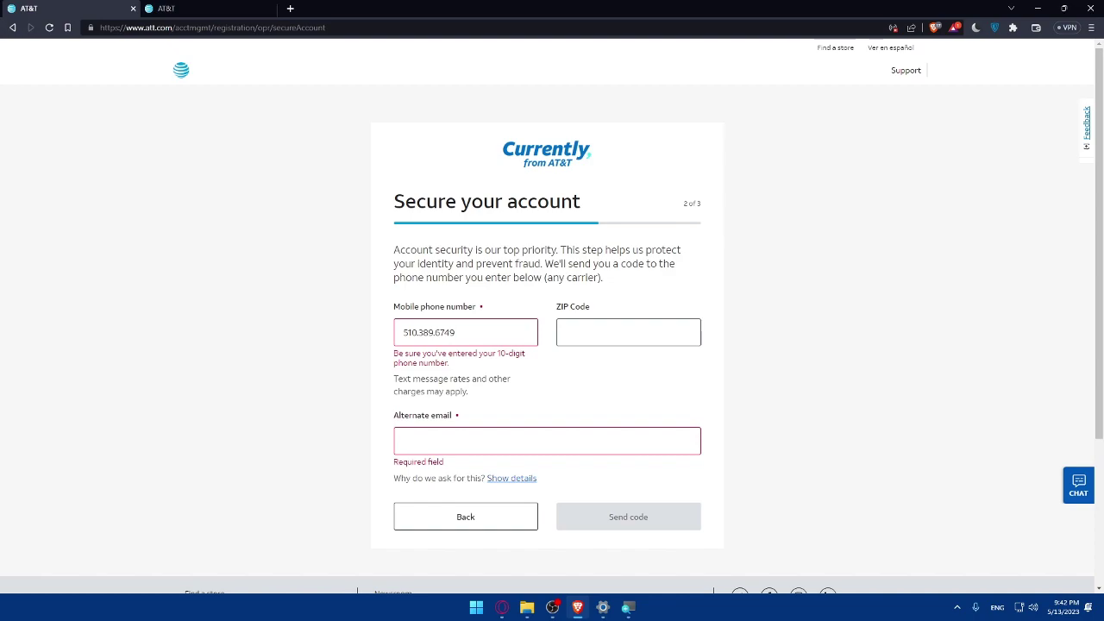
- Replace the mobile number, add an alternate e-mail address, and send the confirmation code to the phone
key("ctrl+a")
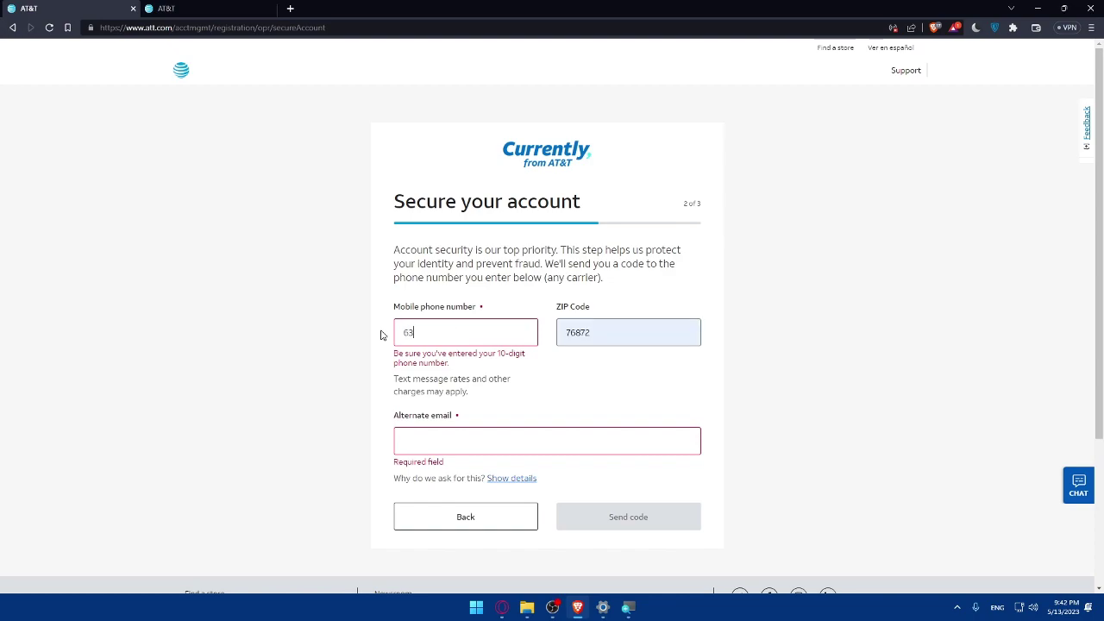
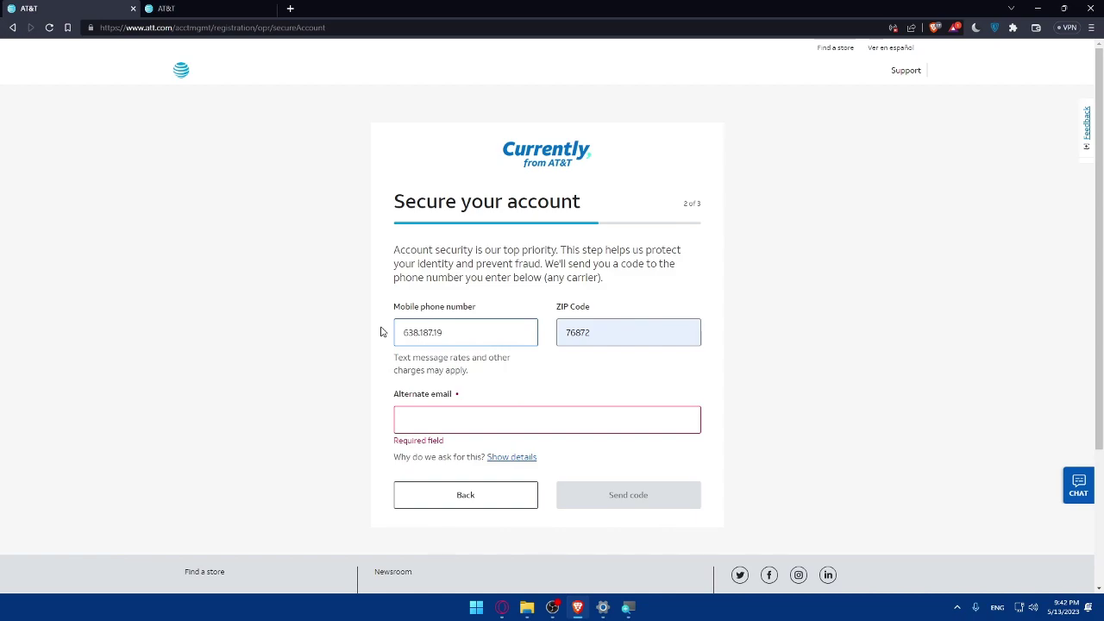
left_click(435, 418)
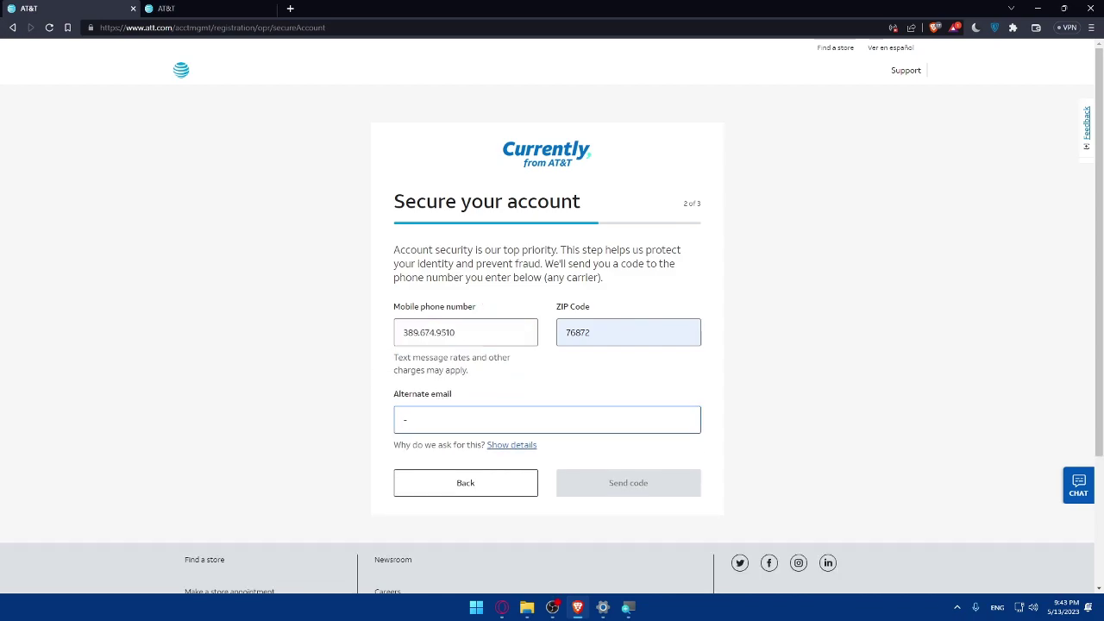
type("test@gmail.com")
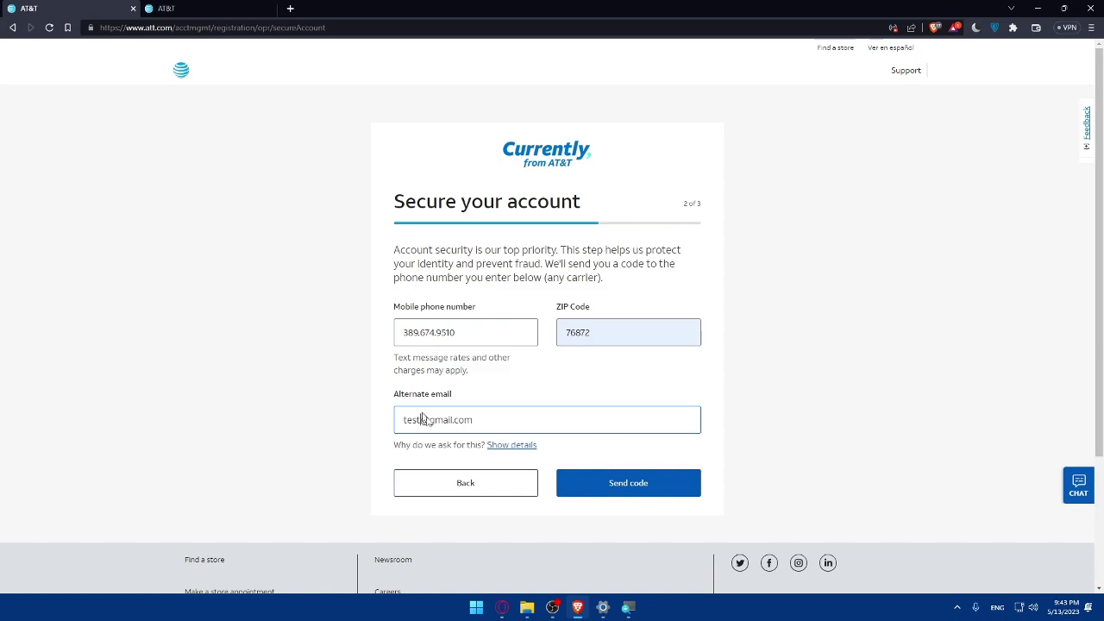
right_click(419, 423)
left_click(601, 490)
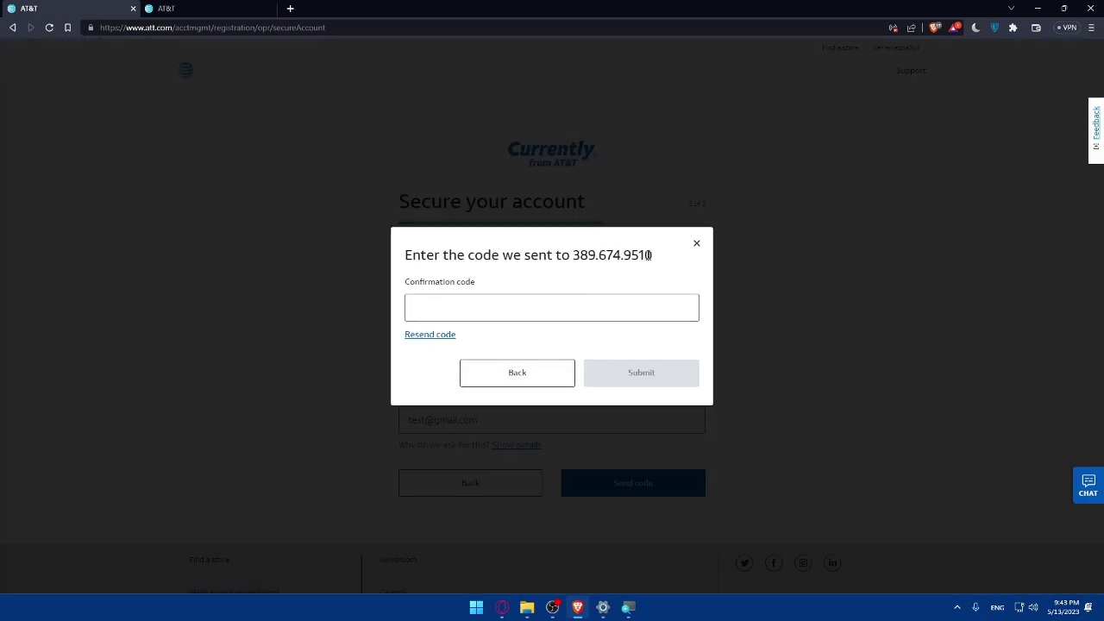
- Dismiss the confirmation code prompt to return to the filled Secure your account form
left_click_drag(652, 255, 572, 255)
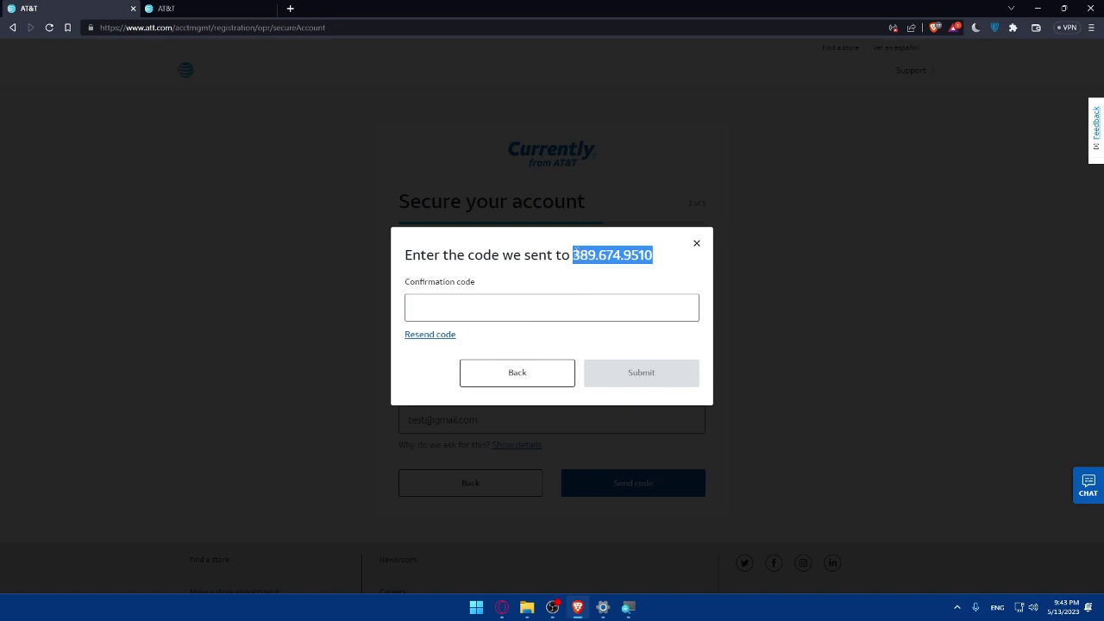
left_click(573, 286)
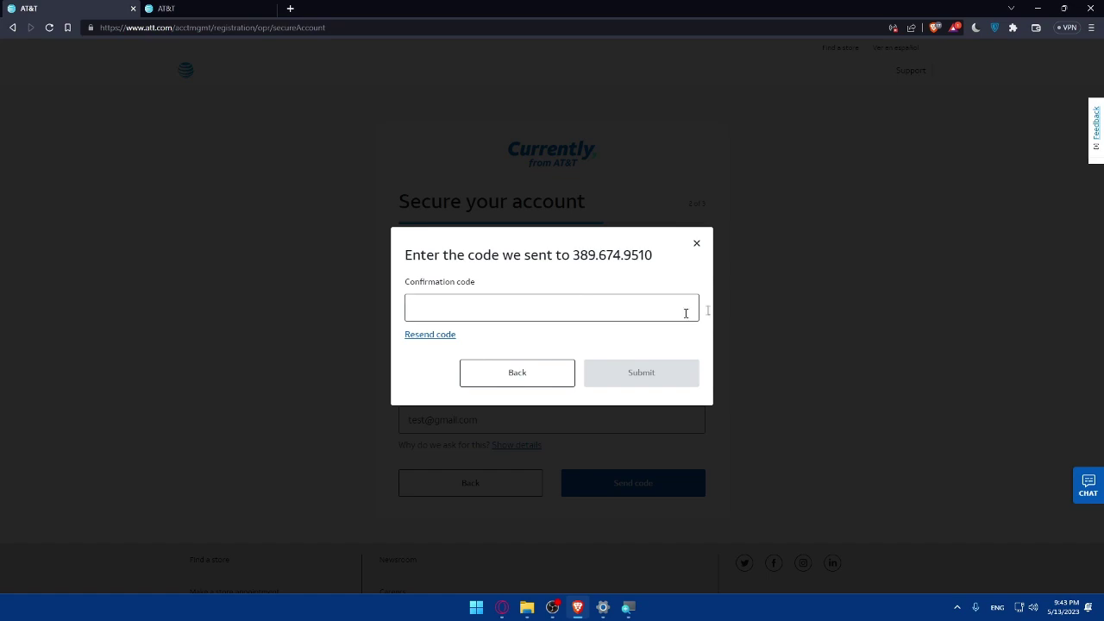
left_click(696, 244)
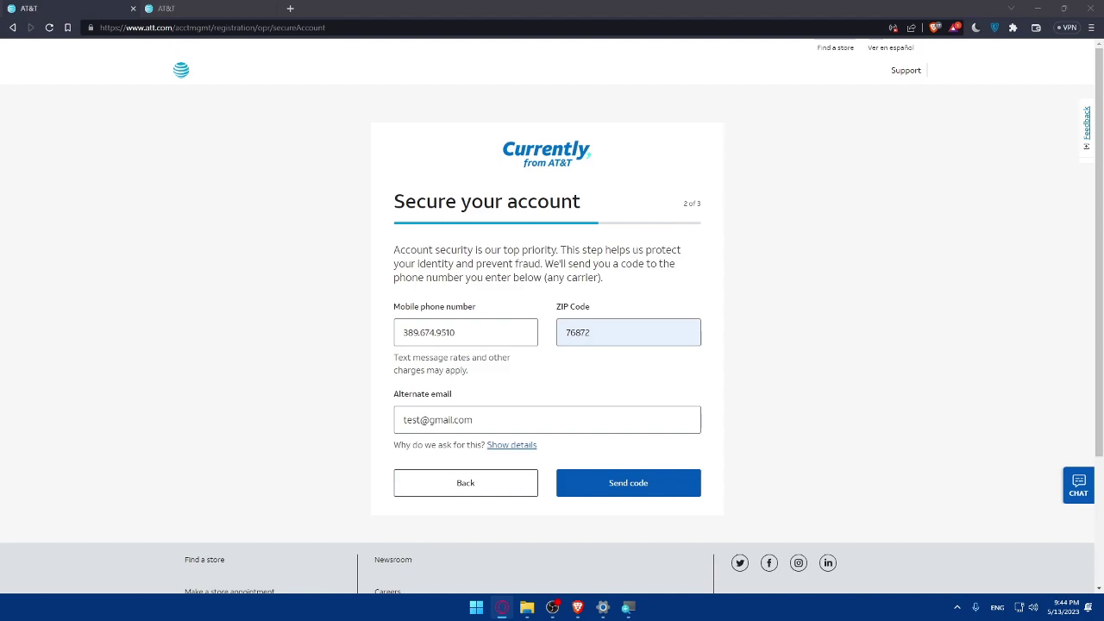
- Go to the AT&T home page via the logo and close the account lookup tab
left_click(181, 69)
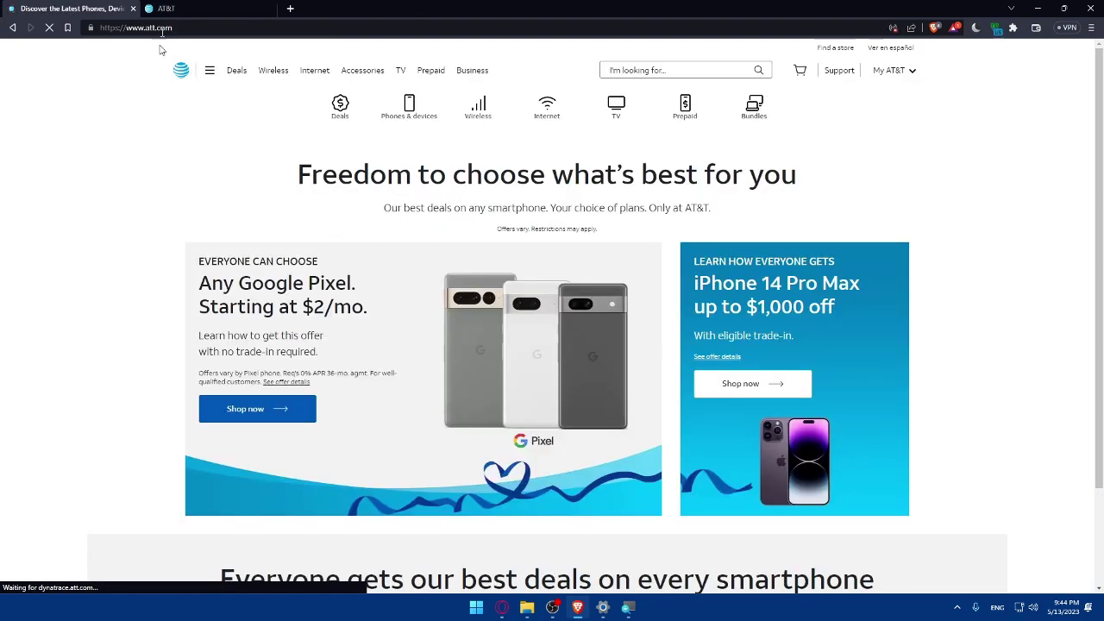
left_click(259, 13)
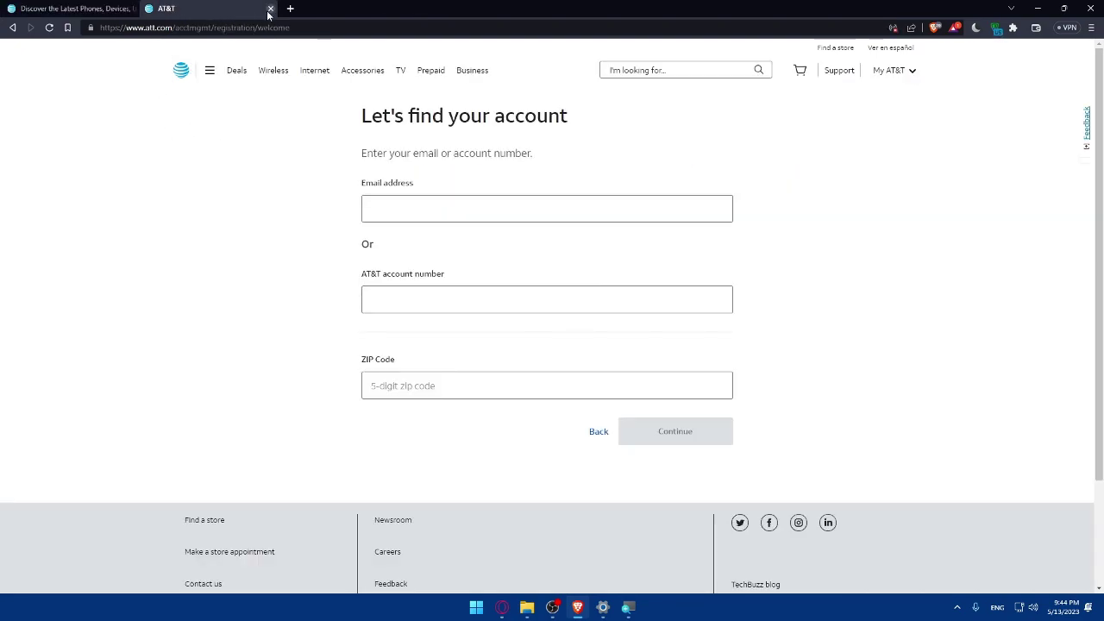
left_click(270, 9)
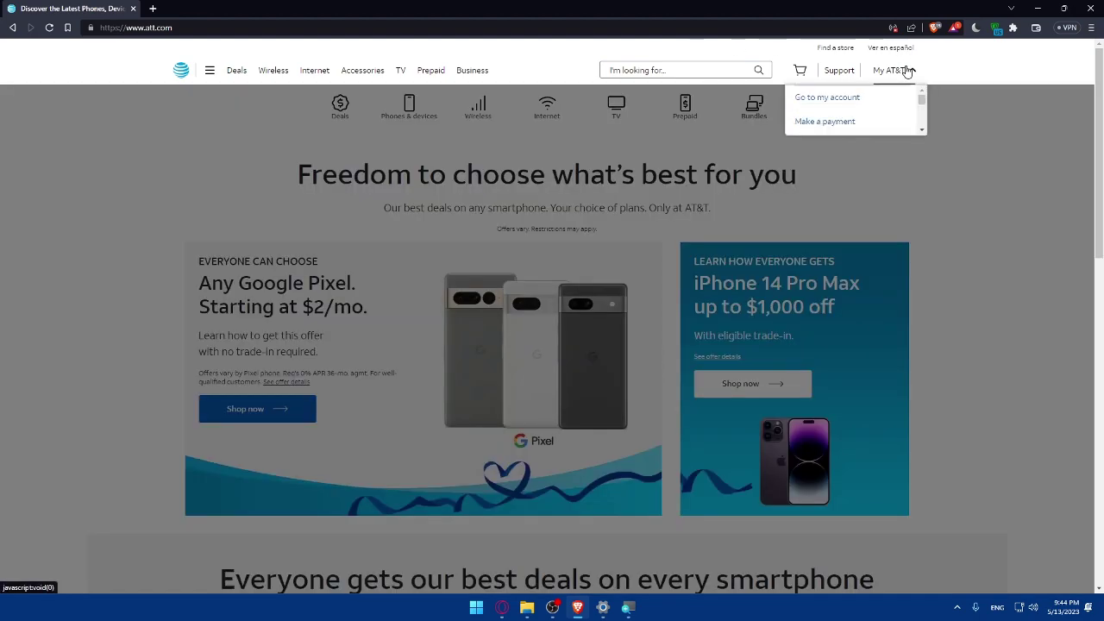
left_click(906, 70)
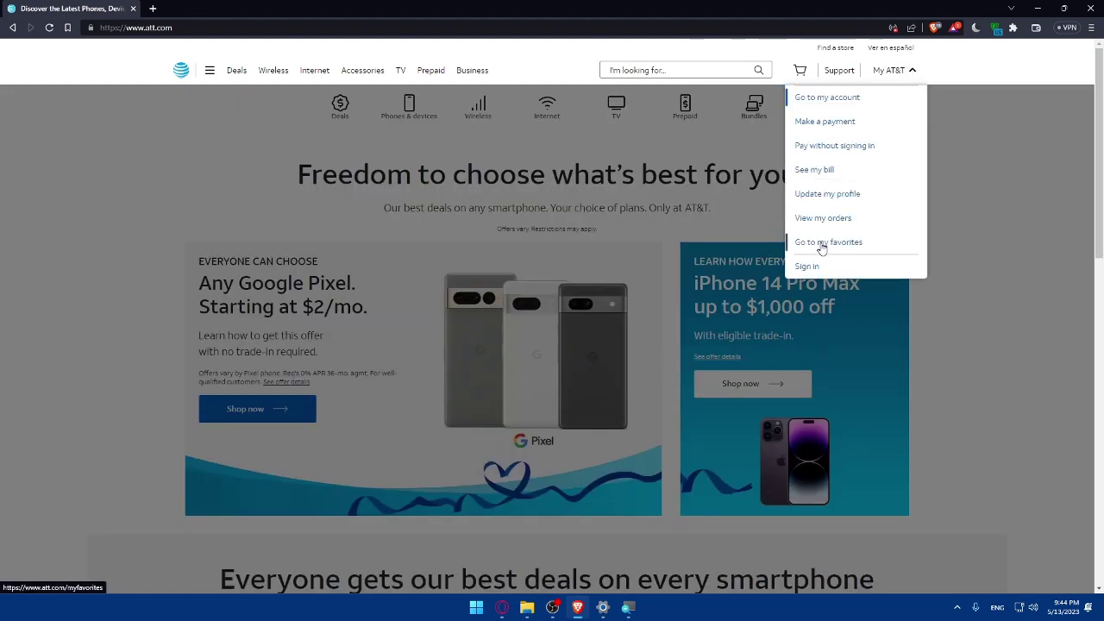
left_click(811, 266)
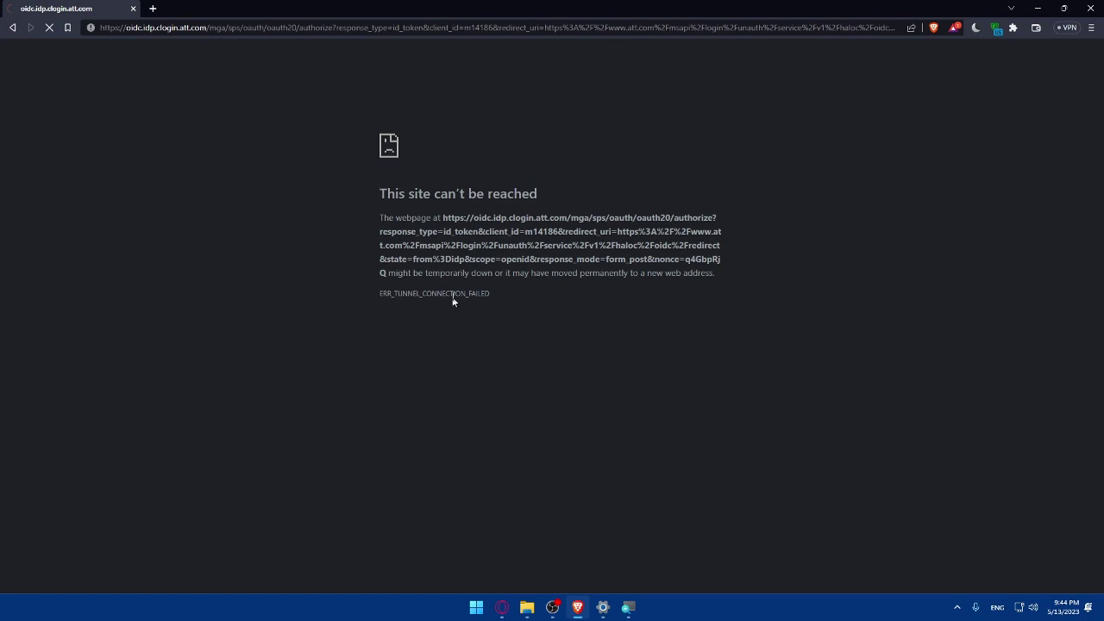
key("alt+Left")
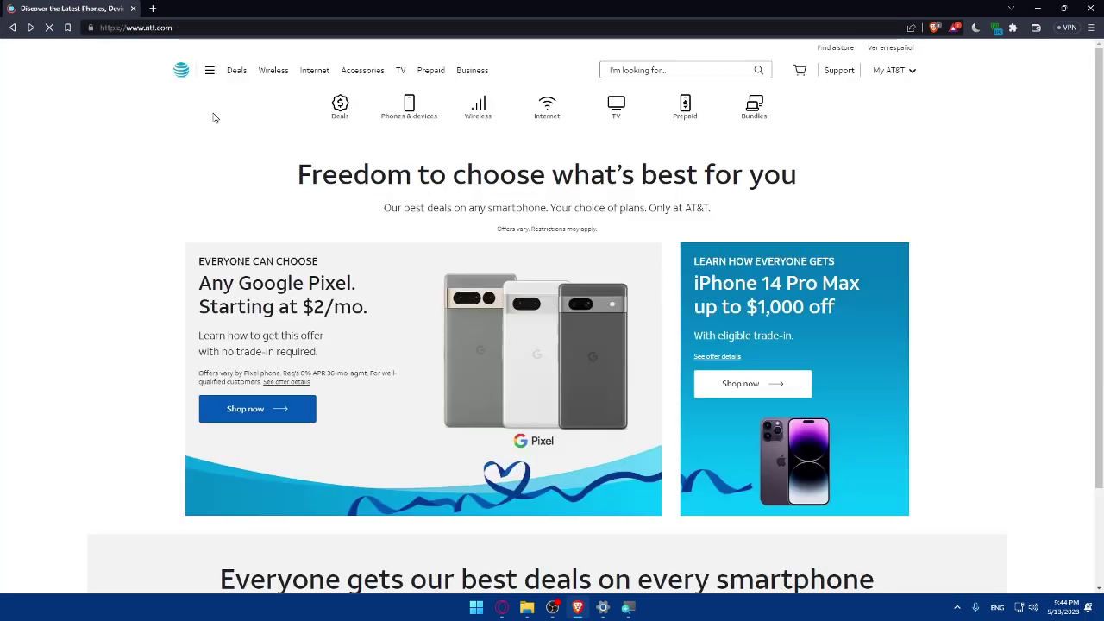
left_click(893, 70)
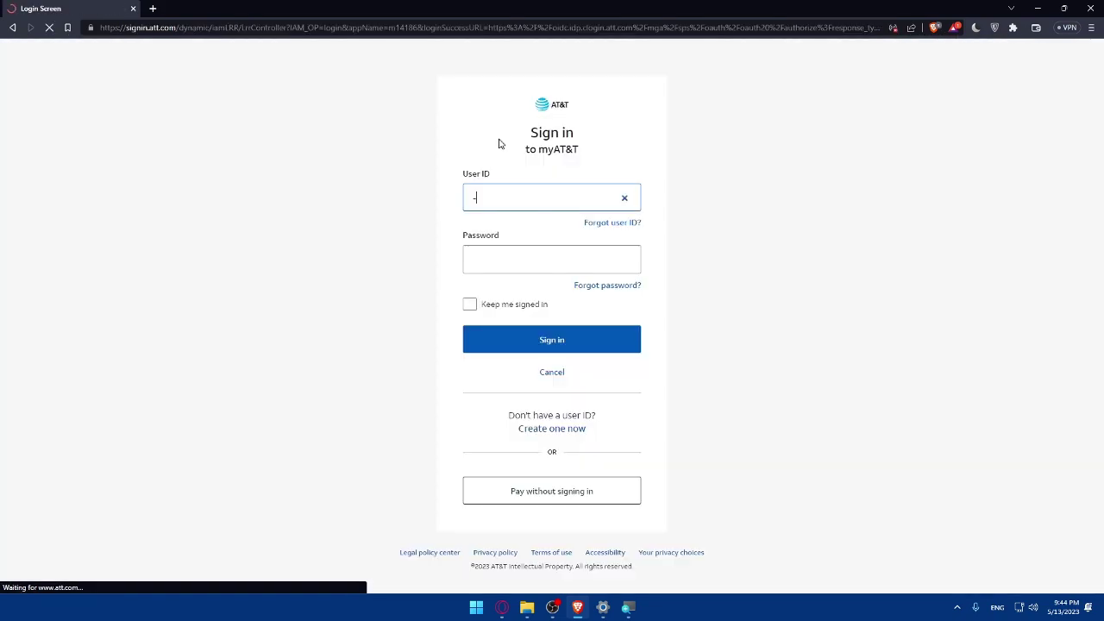
left_click(533, 200)
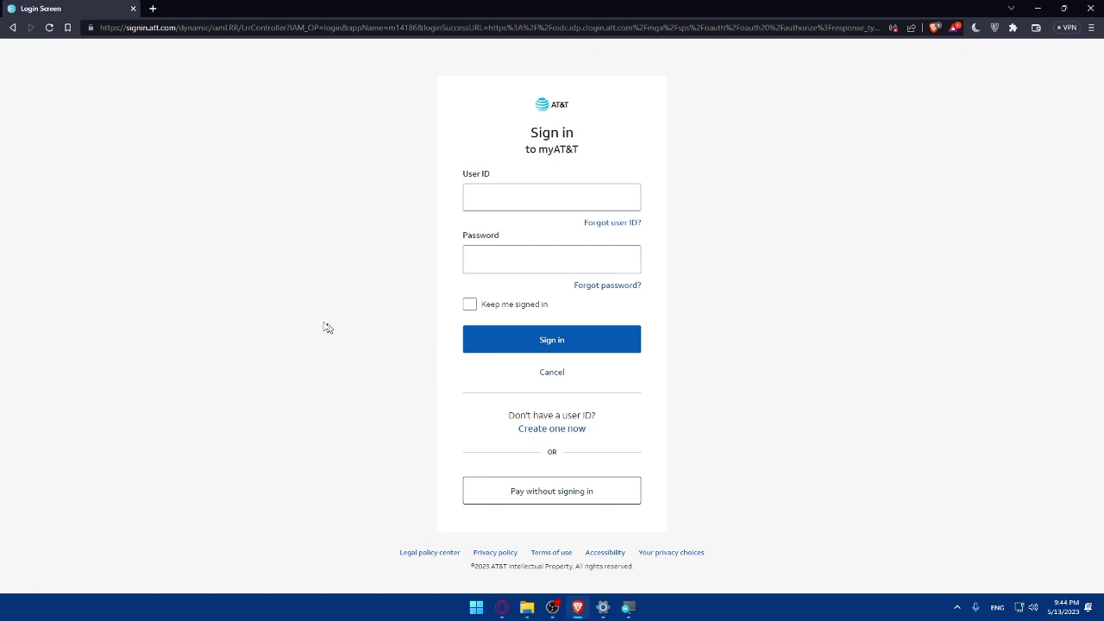
key("alt+Left")
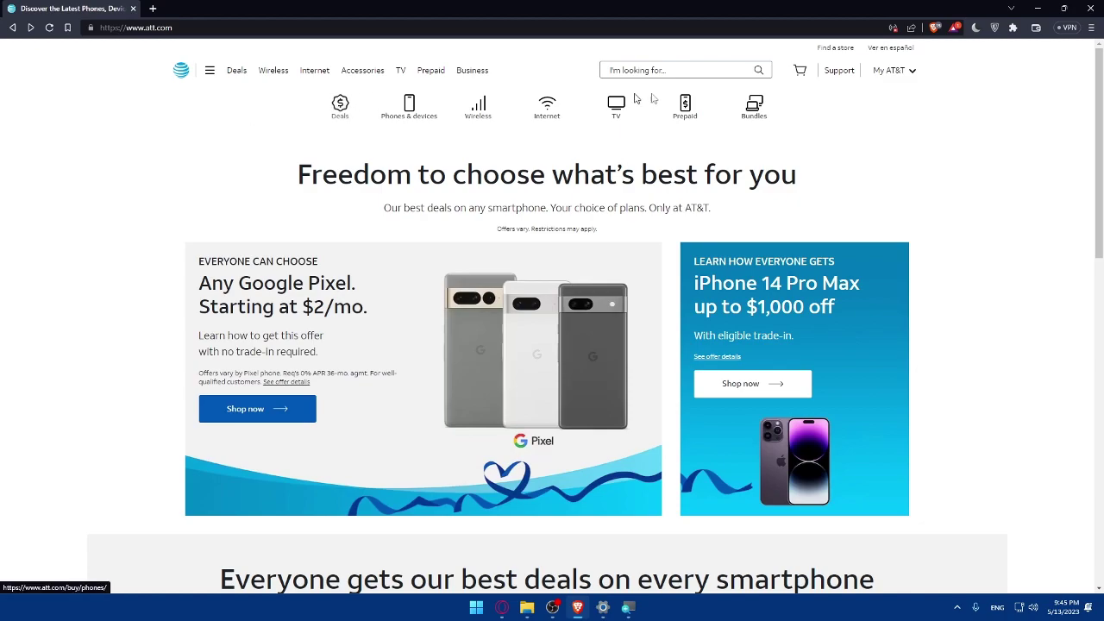
- Open the Contact us link from the homepage footer
scroll(470, 188, "down", 3)
scroll(470, 188, "down", 7)
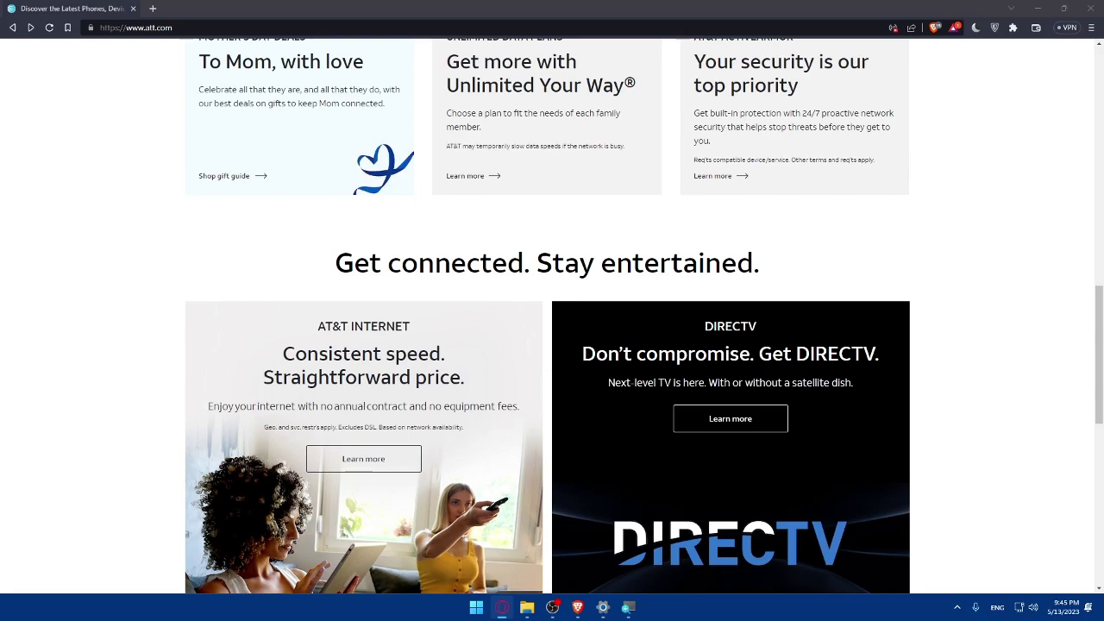
scroll(446, 301, "down", 20)
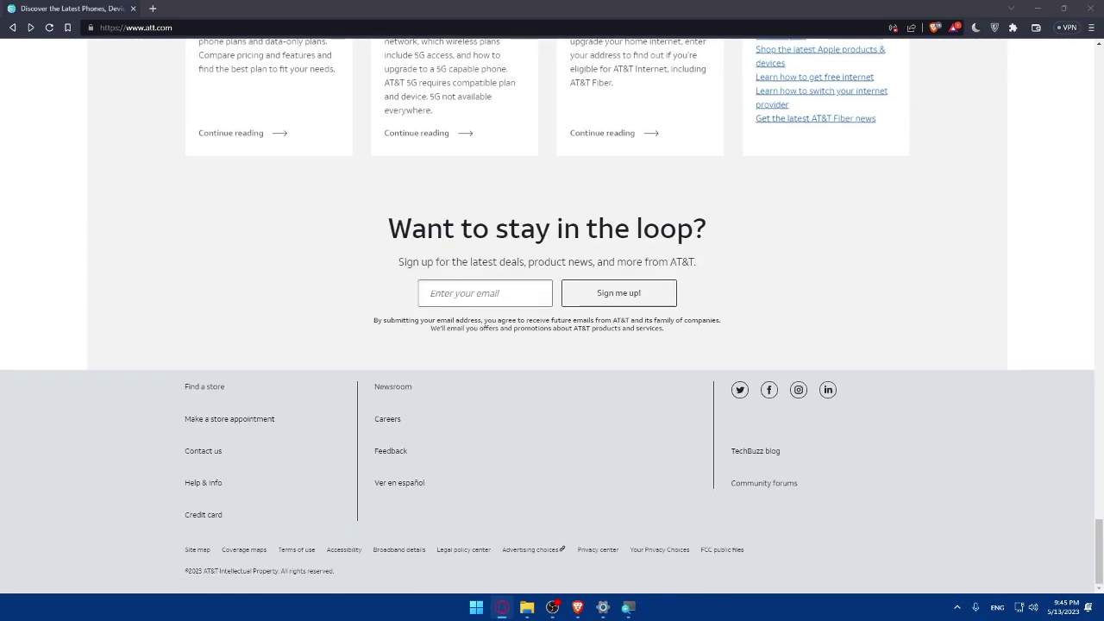
left_click(198, 451)
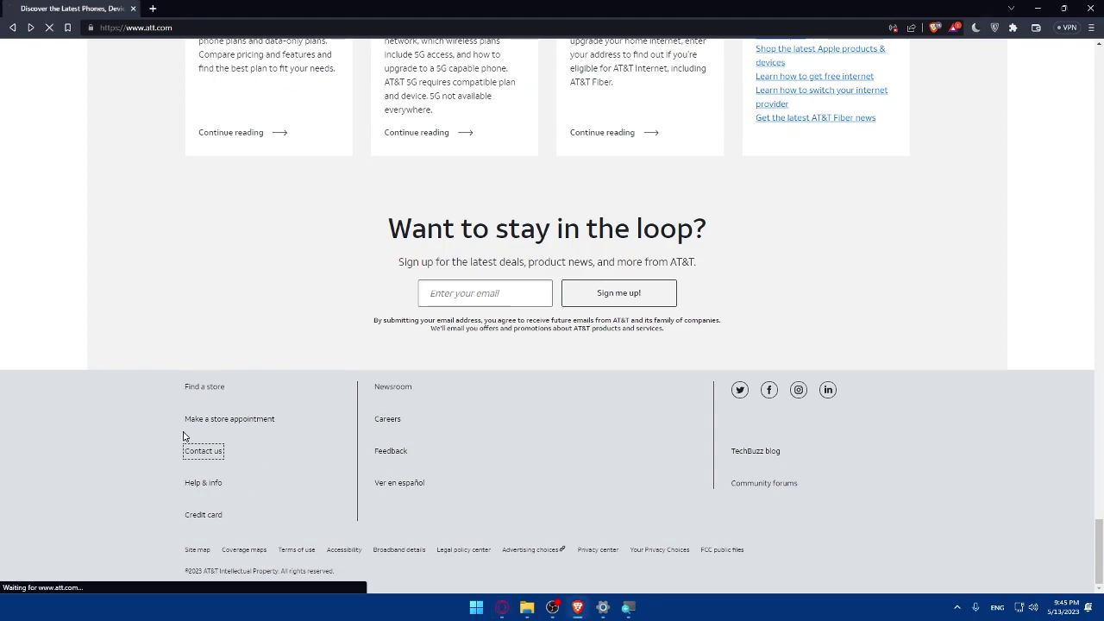